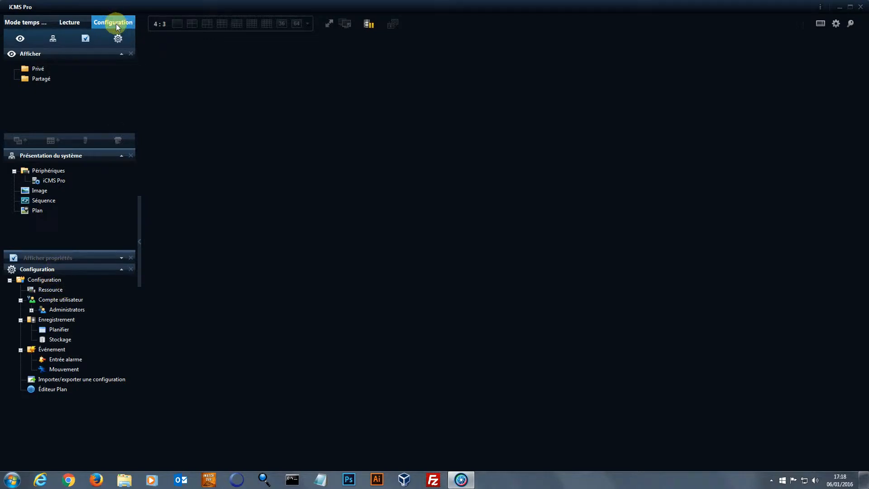
Open the Ressource equipment list and scan the network for recorders, finding five eCare DVRs
{"action": "left_click", "coordinate": [48, 289]}
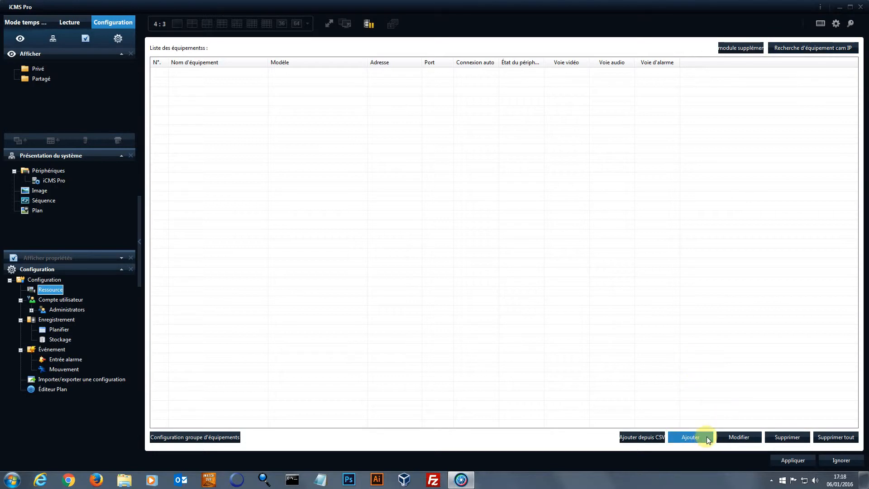
{"action": "left_click", "coordinate": [798, 48]}
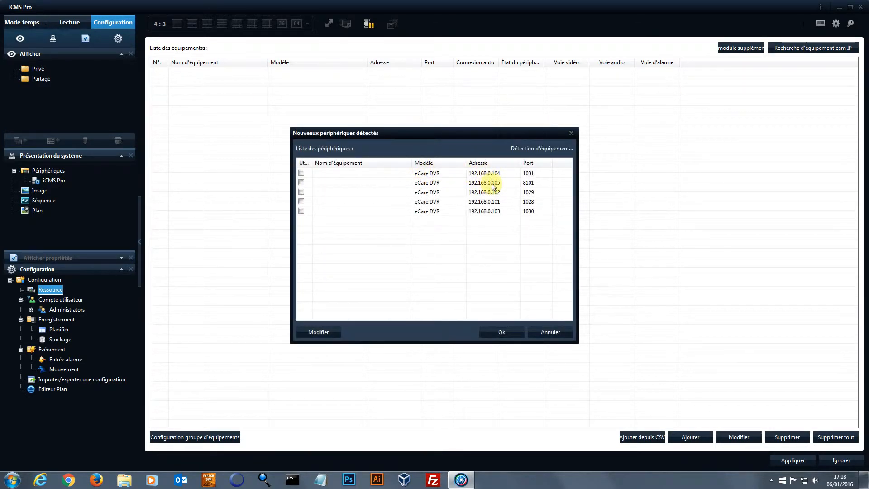
Tick the 192.168.0.103 recorder and name it 'Enregistreur IP 16 voies' with the admin login and password
{"action": "left_click", "coordinate": [301, 211]}
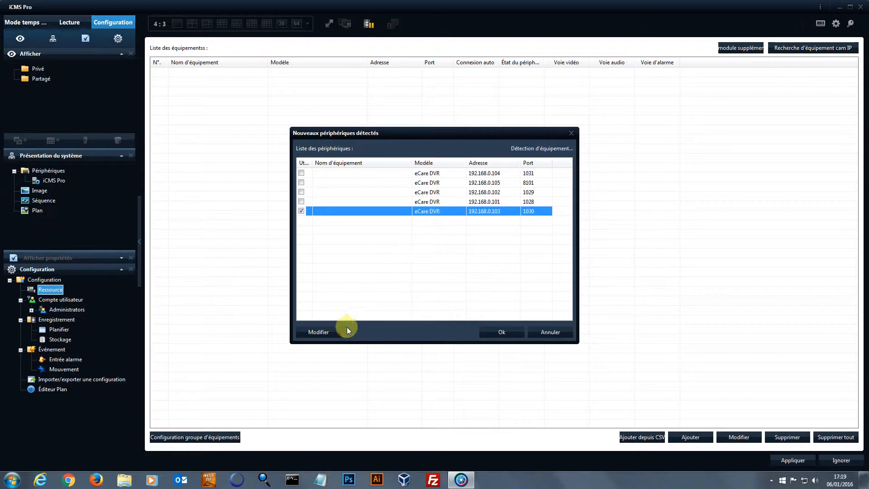
{"action": "left_click", "coordinate": [333, 332]}
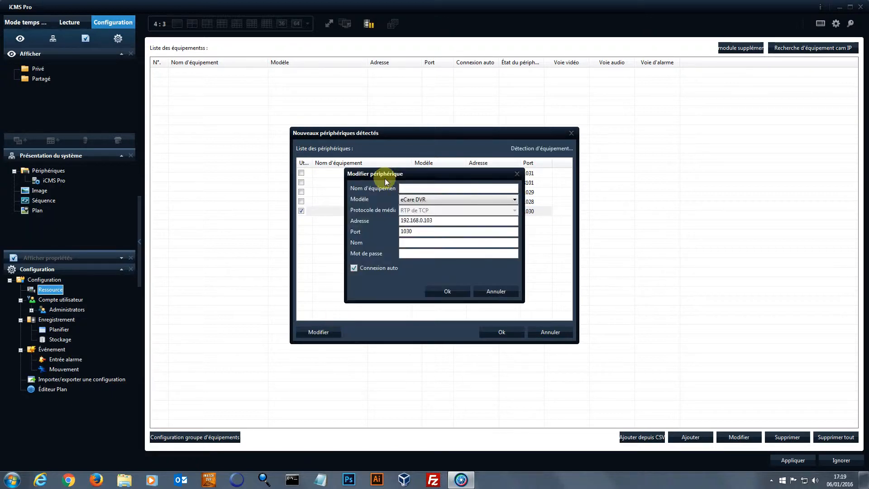
{"action": "left_click", "coordinate": [424, 190]}
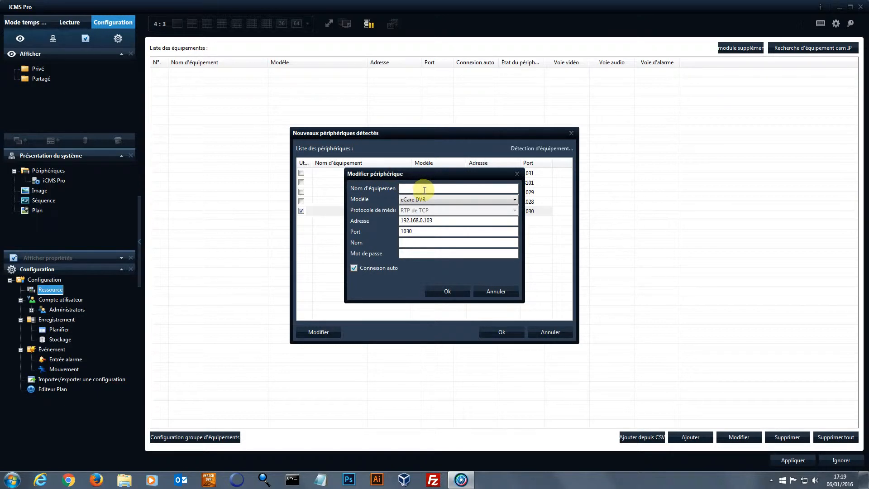
{"action": "type", "text": "Enregistreur IP 16 voies"}
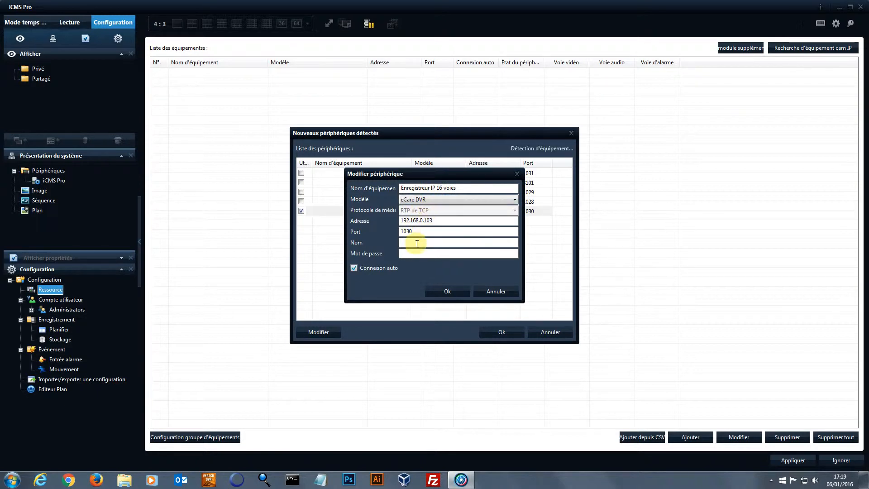
{"action": "type", "text": "admin"}
{"action": "key", "text": "Tab"}
{"action": "type", "text": "••••••"}
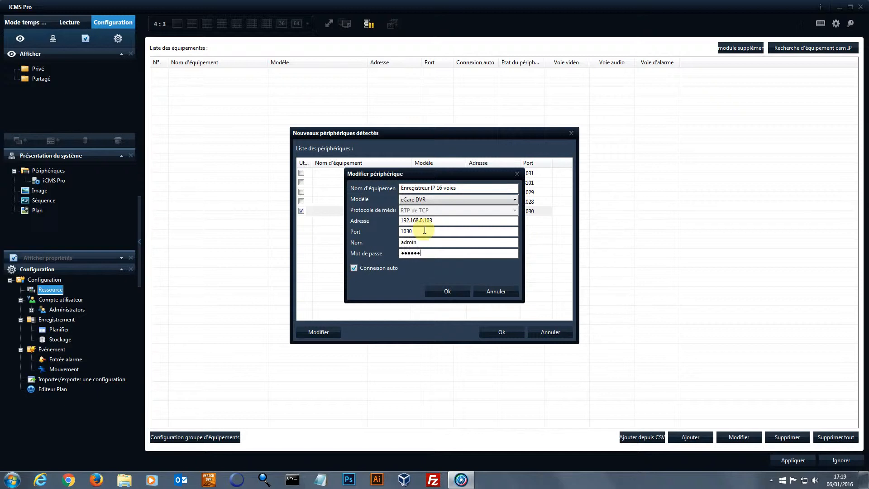
{"action": "left_click_drag", "start_coordinate": [423, 252], "coordinate": [383, 252]}
{"action": "type", "text": "••••••"}
{"action": "left_click", "coordinate": [449, 291]}
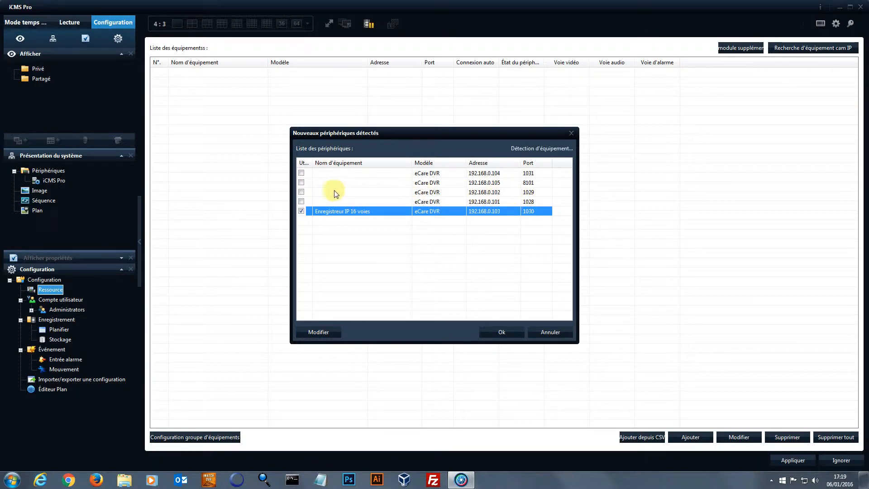
{"action": "left_click", "coordinate": [369, 192]}
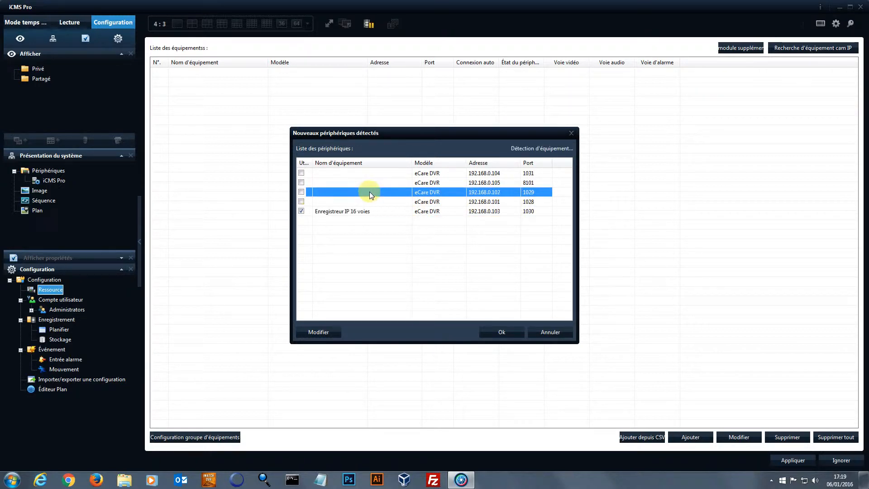
Name the 192.168.0.102 recorder 'DVR' with admin credentials, then add both ticked recorders to the list
{"action": "left_click", "coordinate": [319, 332]}
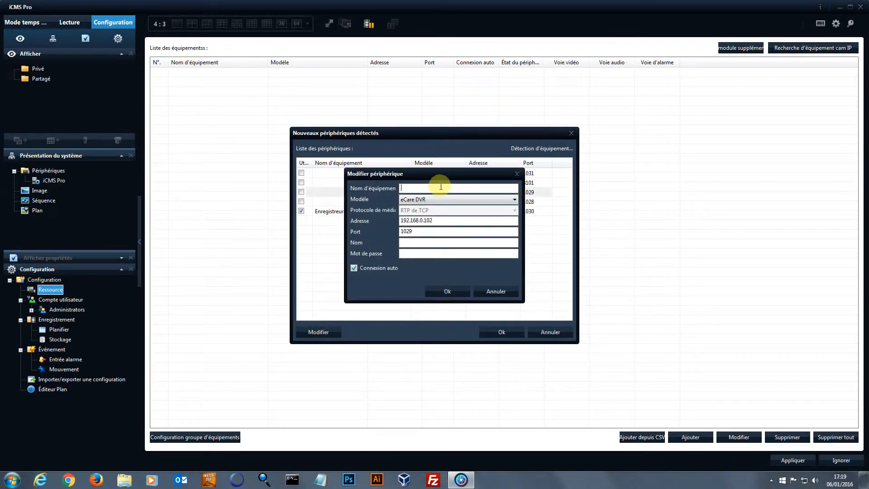
{"action": "type", "text": "DVR"}
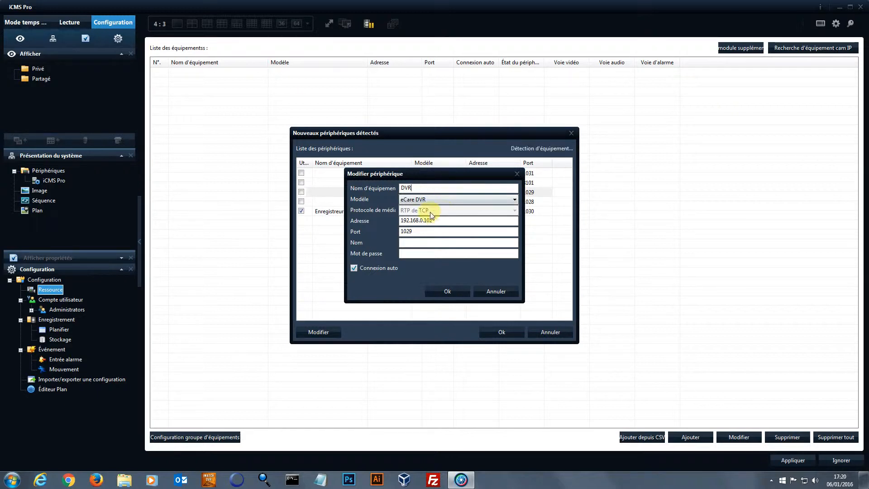
{"action": "left_click", "coordinate": [439, 238]}
{"action": "type", "text": "admin"}
{"action": "key", "text": "Tab"}
{"action": "type", "text": "••••••"}
{"action": "left_click", "coordinate": [452, 289]}
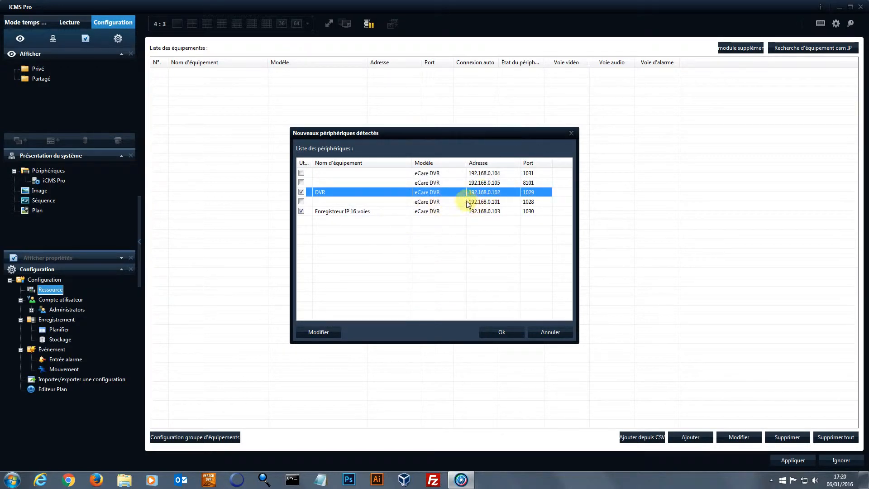
{"action": "left_click", "coordinate": [506, 331]}
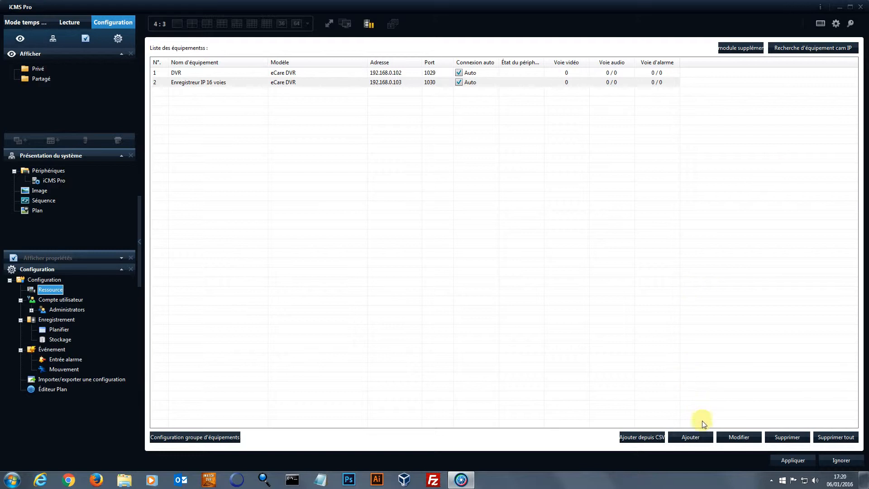
{"action": "left_click", "coordinate": [702, 437]}
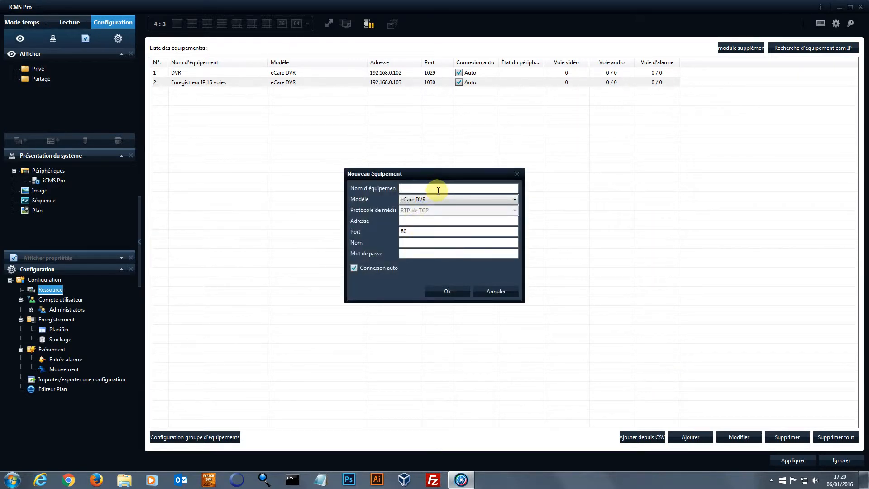
{"action": "type", "text": "DVR Distant"}
{"action": "left_click", "coordinate": [433, 221]}
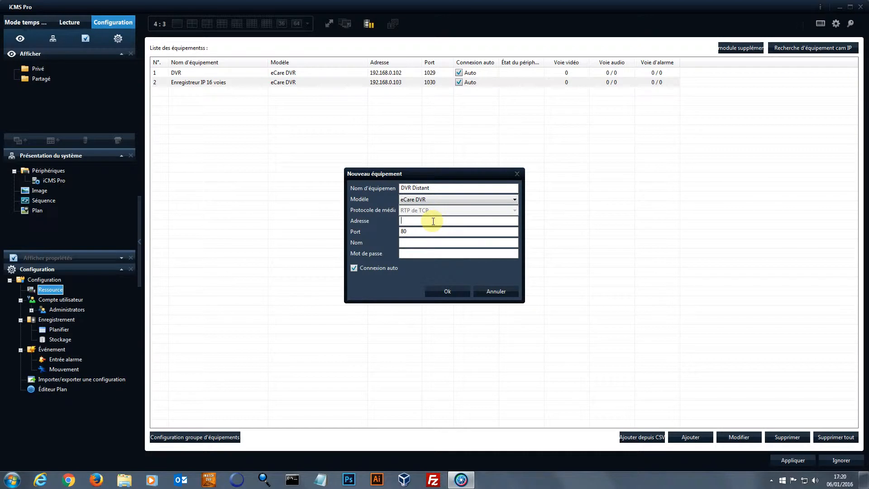
{"action": "type", "text": "92.146.115.151"}
{"action": "left_click_drag", "start_coordinate": [438, 231], "coordinate": [358, 231]}
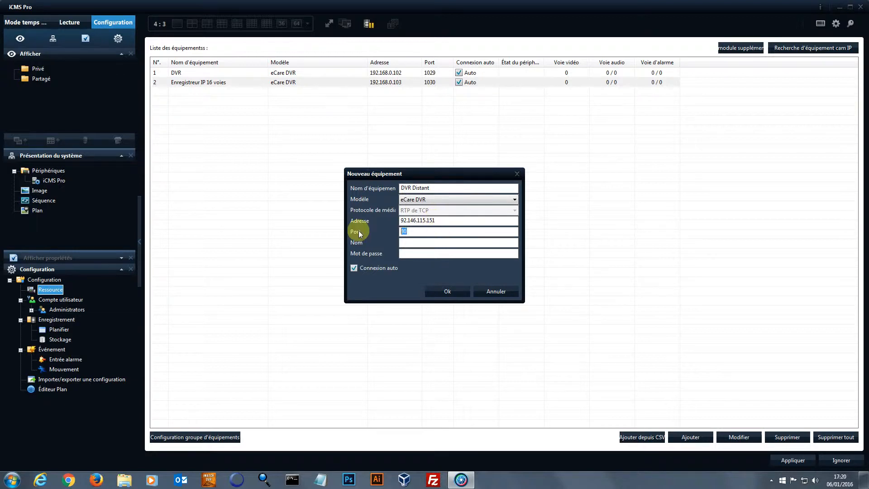
{"action": "type", "text": "1027"}
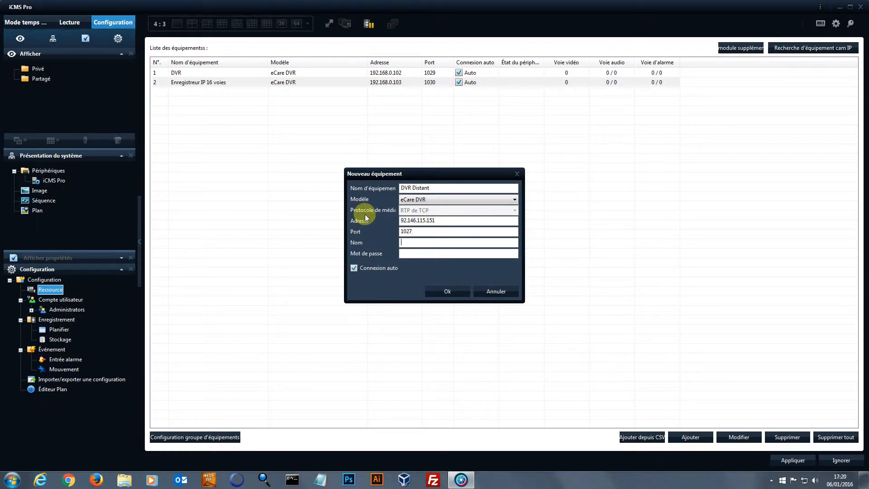
{"action": "type", "text": "admin"}
{"action": "key", "text": "Tab"}
{"action": "type", "text": "******"}
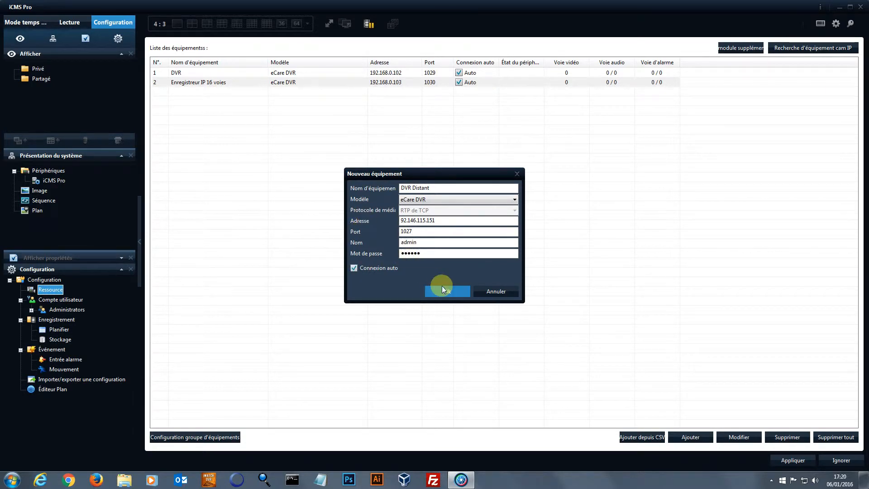
{"action": "left_click", "coordinate": [448, 290]}
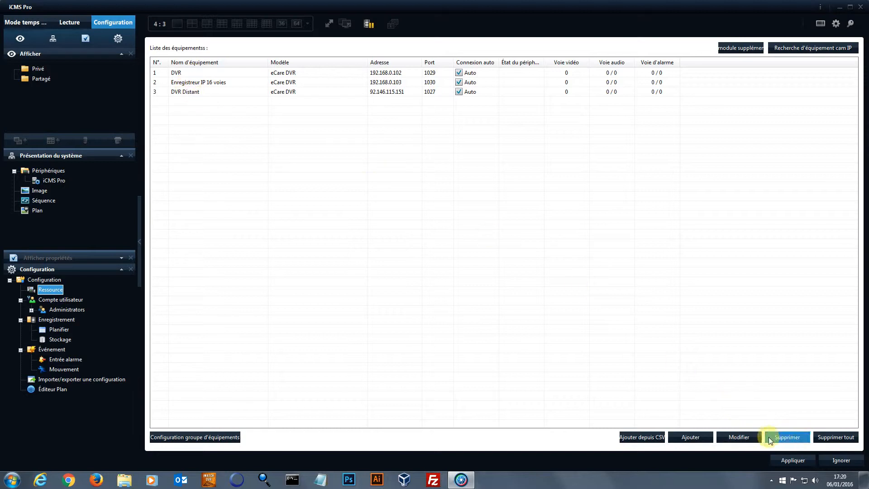
Apply and confirm the new recorder configuration, then acknowledge the saved message
{"action": "left_click", "coordinate": [791, 460]}
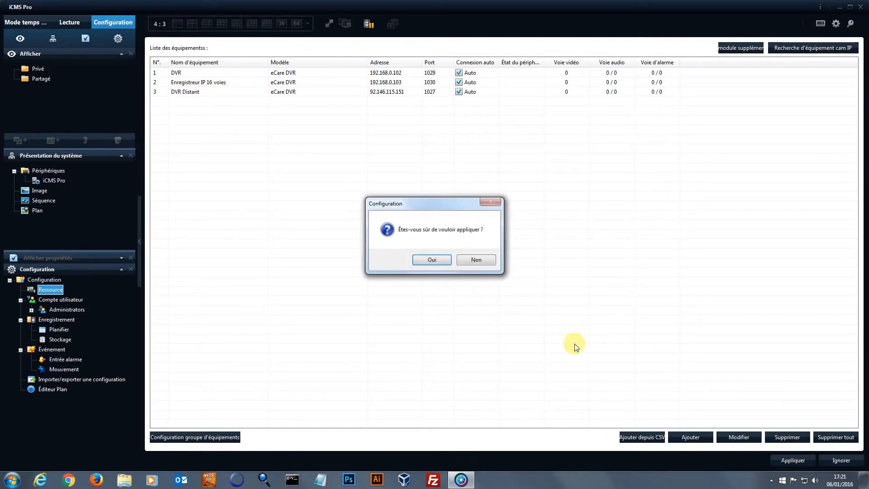
{"action": "left_click", "coordinate": [432, 260]}
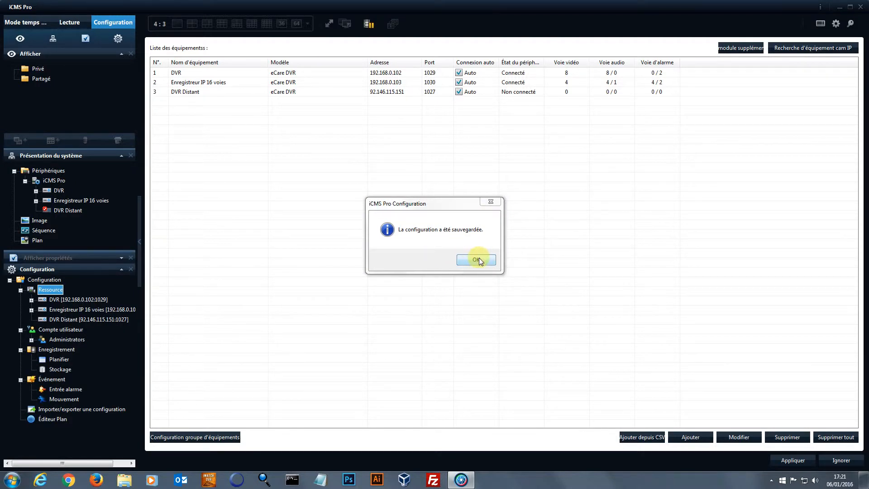
{"action": "left_click", "coordinate": [479, 260]}
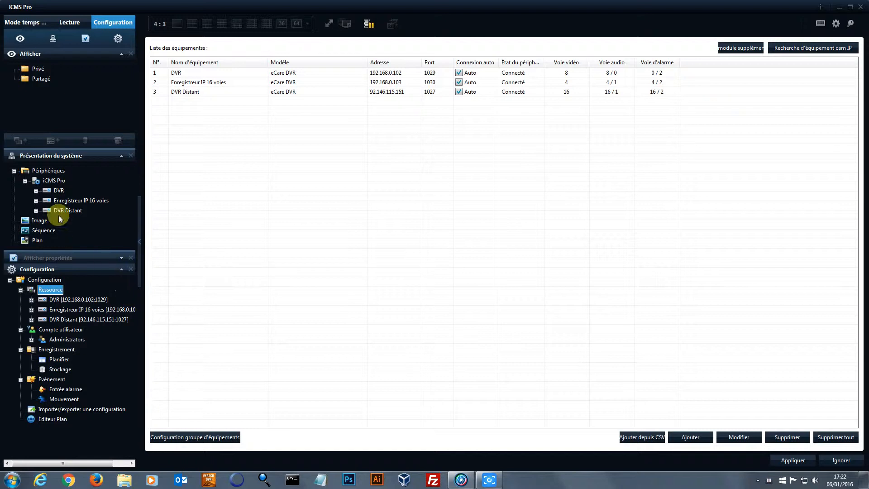
Expand and collapse DVR, Enregistreur IP 16 voies and DVR Distant to browse their camera channels
{"action": "left_click", "coordinate": [35, 191]}
{"action": "mouse_move", "coordinate": [127, 186]}
{"action": "left_mouse_down"}
{"action": "mouse_move", "coordinate": [126, 194]}
{"action": "mouse_move", "coordinate": [126, 175]}
{"action": "left_mouse_up"}
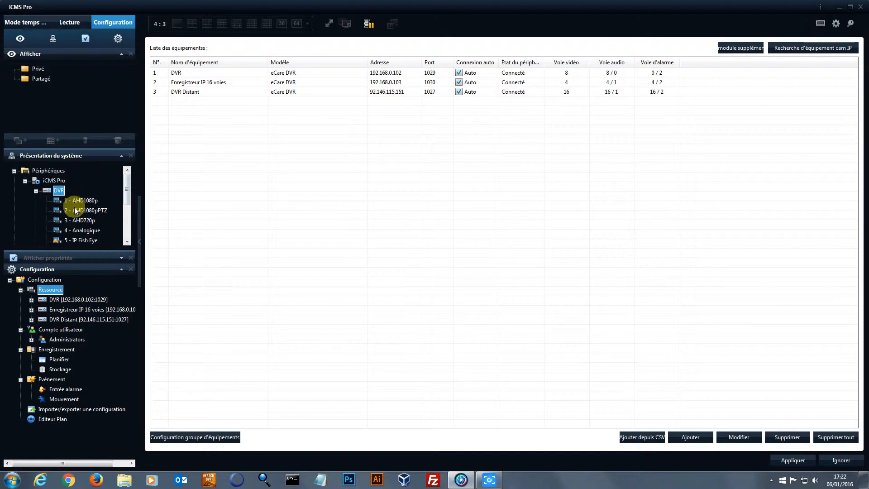
{"action": "left_click", "coordinate": [36, 190]}
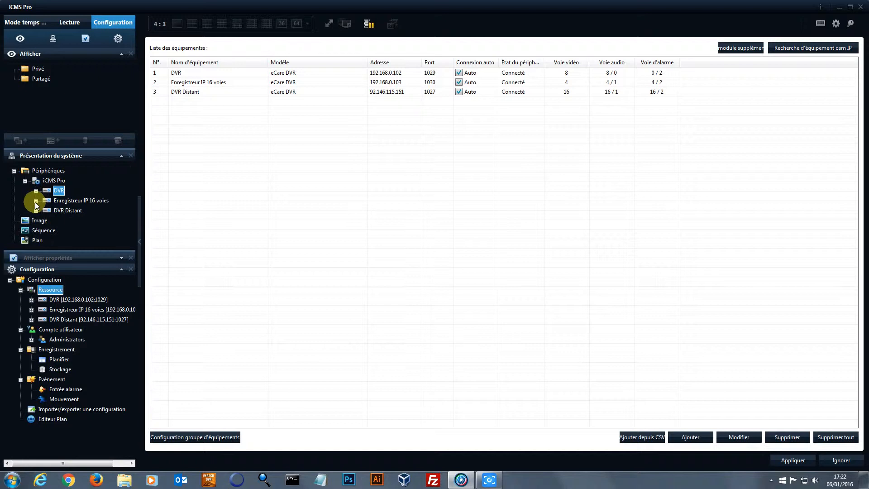
{"action": "left_click", "coordinate": [36, 200]}
{"action": "left_click", "coordinate": [35, 201]}
{"action": "left_click", "coordinate": [36, 211]}
{"action": "mouse_move", "coordinate": [126, 192]}
{"action": "left_mouse_down"}
{"action": "mouse_move", "coordinate": [124, 226]}
{"action": "mouse_move", "coordinate": [130, 181]}
{"action": "left_mouse_up"}
{"action": "left_click", "coordinate": [35, 201]}
{"action": "left_click", "coordinate": [36, 68]}
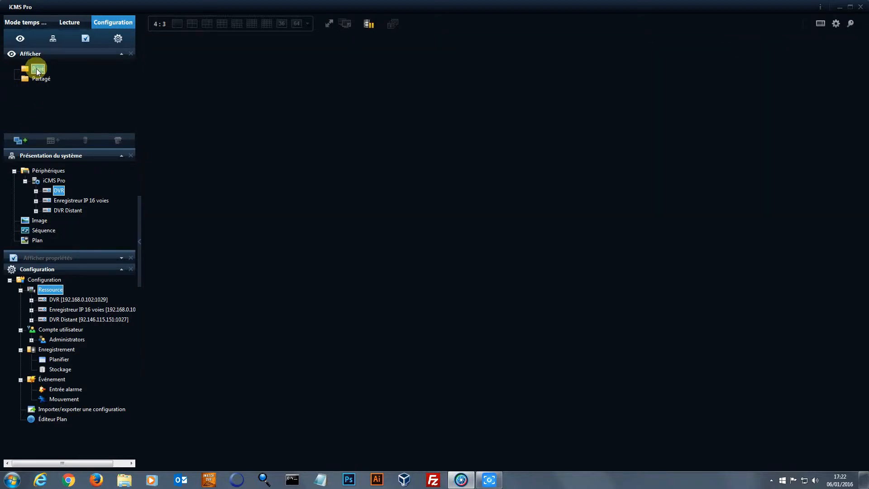
Create the group 'Groupe eCare 1' under Privé, deleting an unwanted Nouveau groupe subgroup
{"action": "left_click", "coordinate": [29, 138]}
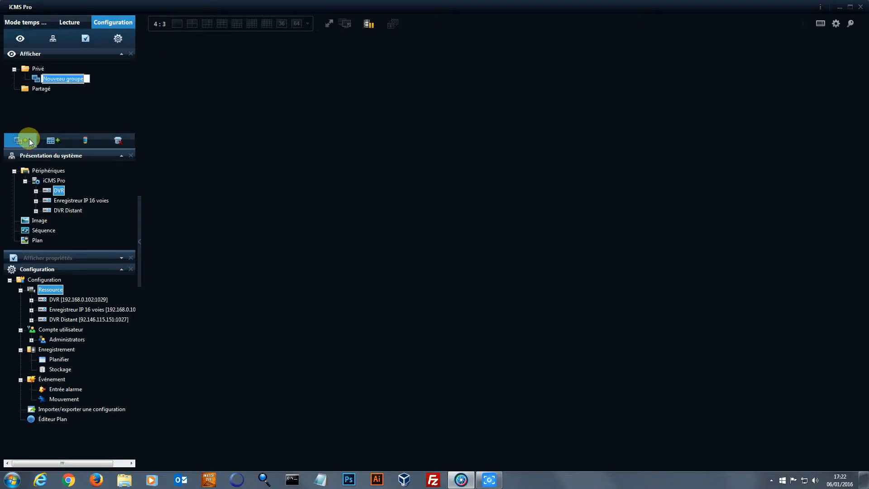
{"action": "type", "text": "G"}
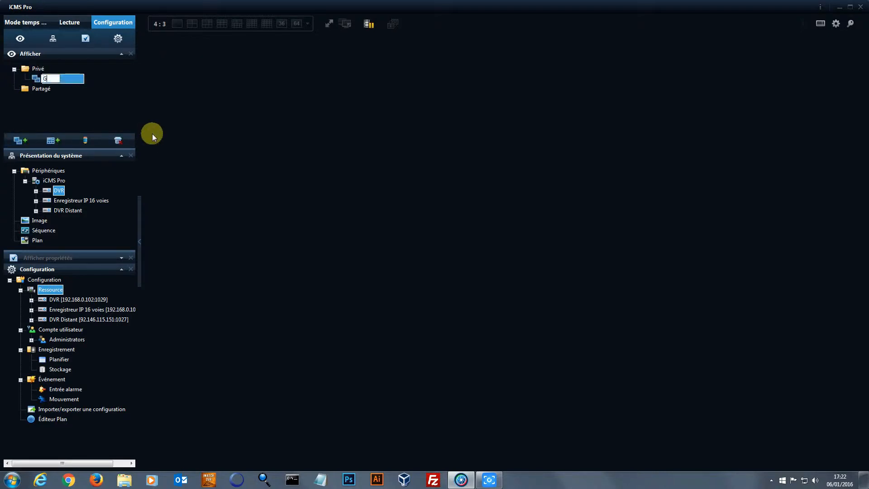
{"action": "type", "text": "roupe eCare 1"}
{"action": "key", "text": "Return"}
{"action": "left_click", "coordinate": [26, 142]}
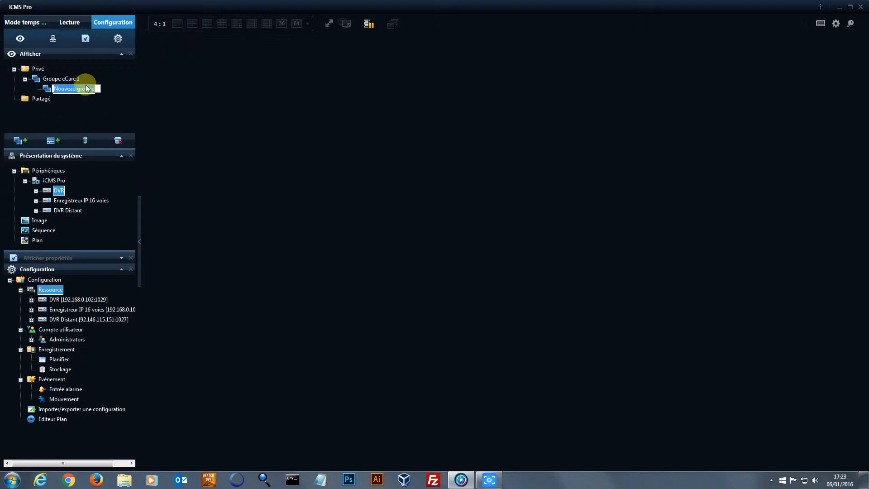
{"action": "left_click", "coordinate": [119, 142]}
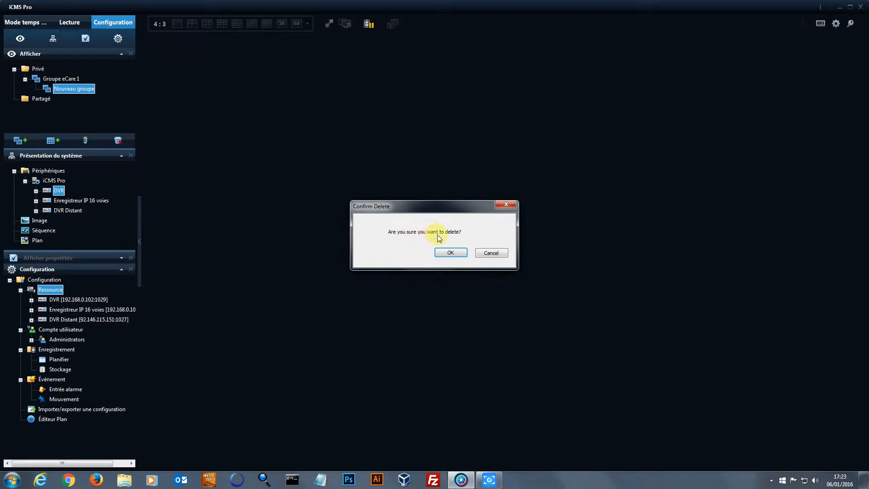
{"action": "left_click", "coordinate": [448, 253]}
Add two more groups under Privé named 'Caisses' and 'Collèges'
{"action": "left_click", "coordinate": [36, 69]}
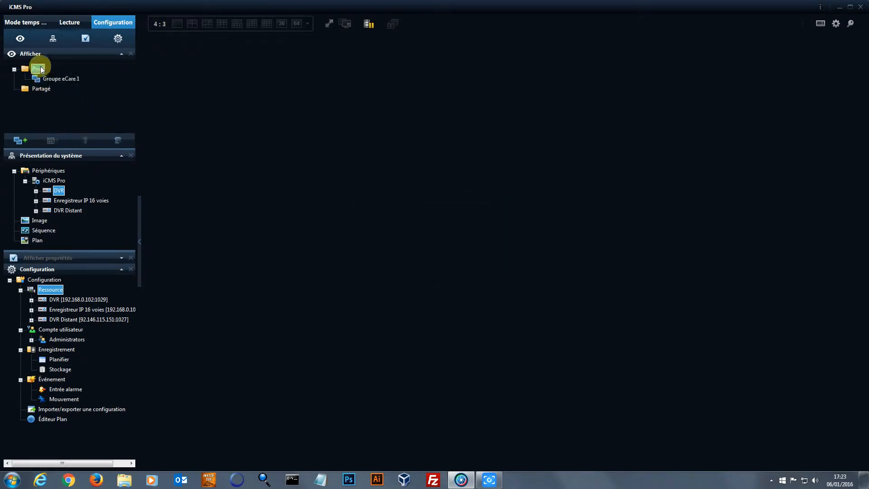
{"action": "left_click", "coordinate": [23, 140]}
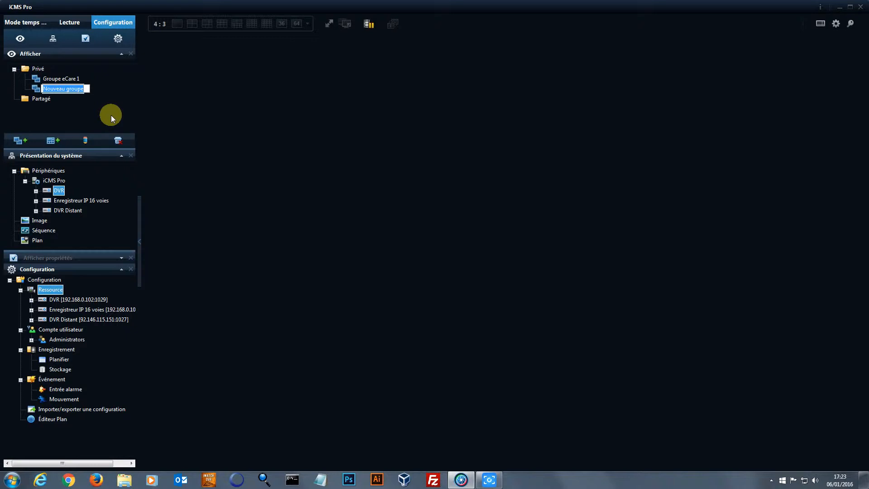
{"action": "type", "text": "Caisses"}
{"action": "left_click", "coordinate": [91, 118]}
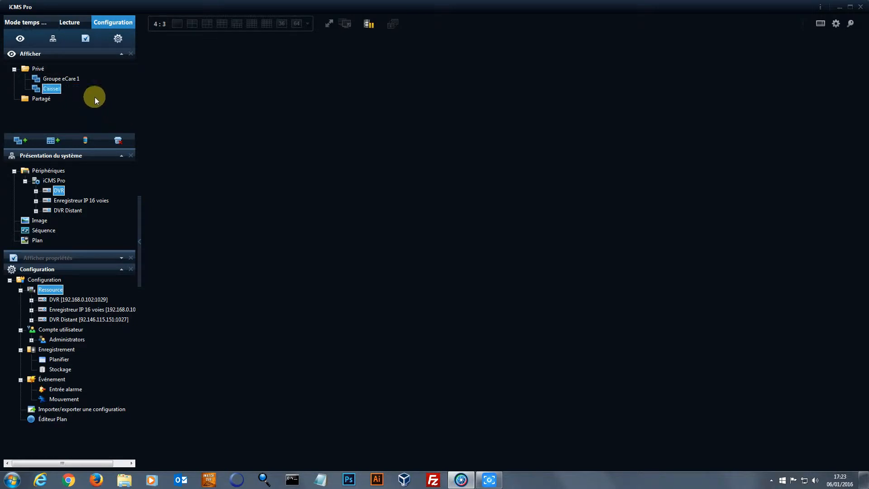
{"action": "left_click", "coordinate": [38, 68]}
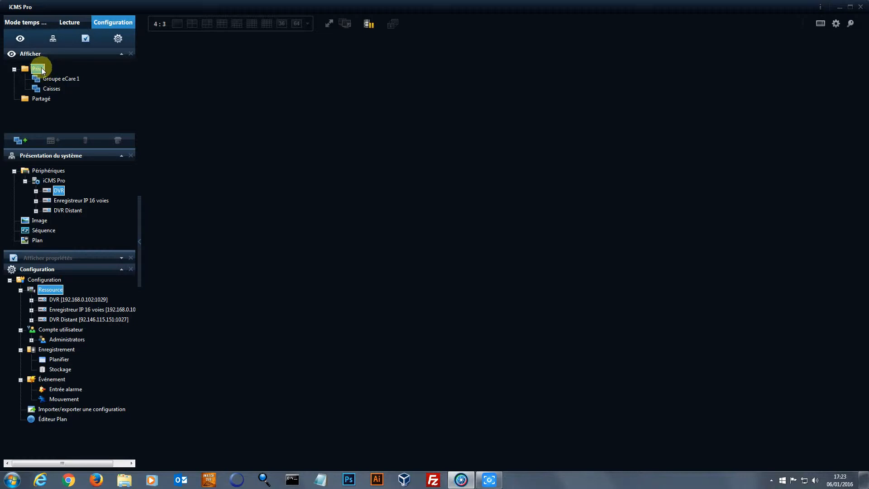
{"action": "left_click", "coordinate": [22, 139]}
{"action": "type", "text": "Colle"}
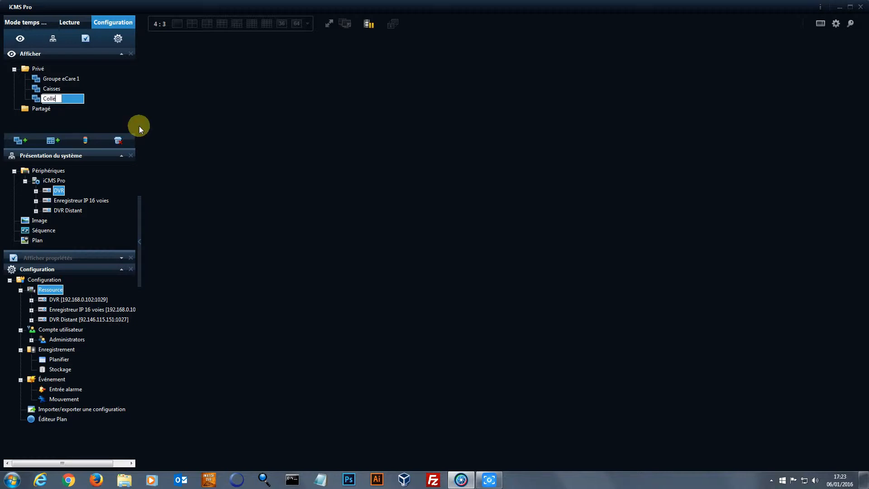
{"action": "type", "text": "ges"}
{"action": "key", "text": "Return"}
Select Groupe eCare 1 as the group to hold a new view
{"action": "left_click", "coordinate": [68, 78]}
{"action": "left_click", "coordinate": [55, 87]}
{"action": "left_click", "coordinate": [63, 79]}
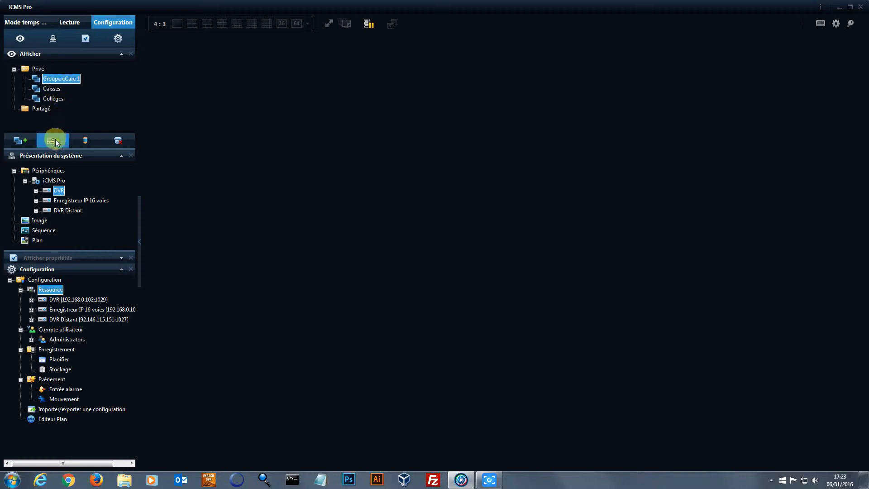
{"action": "left_click", "coordinate": [55, 142]}
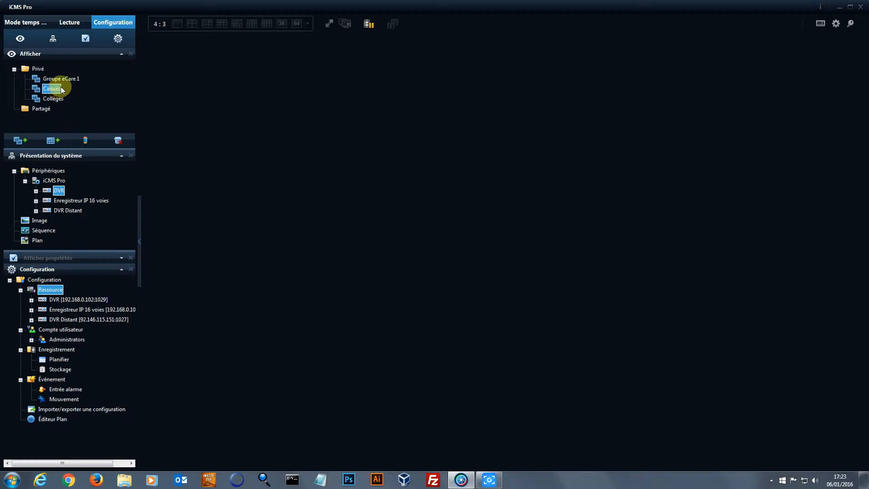
Create a 4:3 view with 16 divisions (4 x 4) in Groupe eCare 1
{"action": "left_click", "coordinate": [53, 141]}
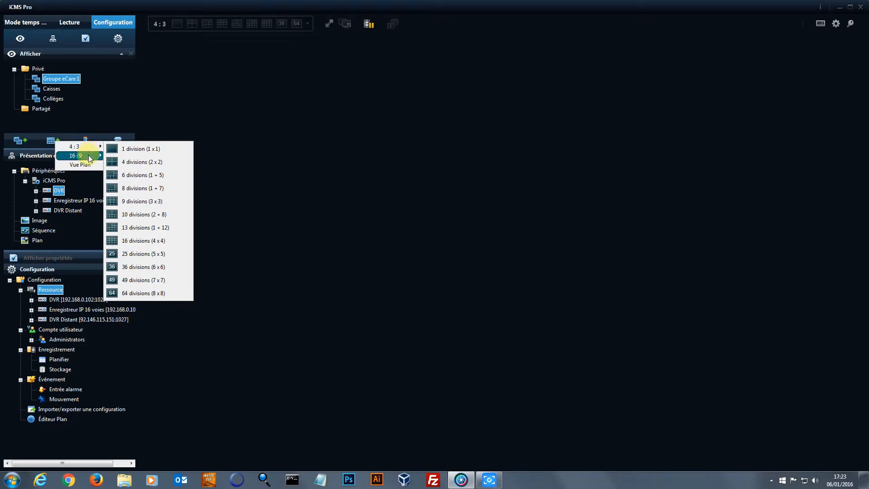
{"action": "mouse_move", "coordinate": [98, 150]}
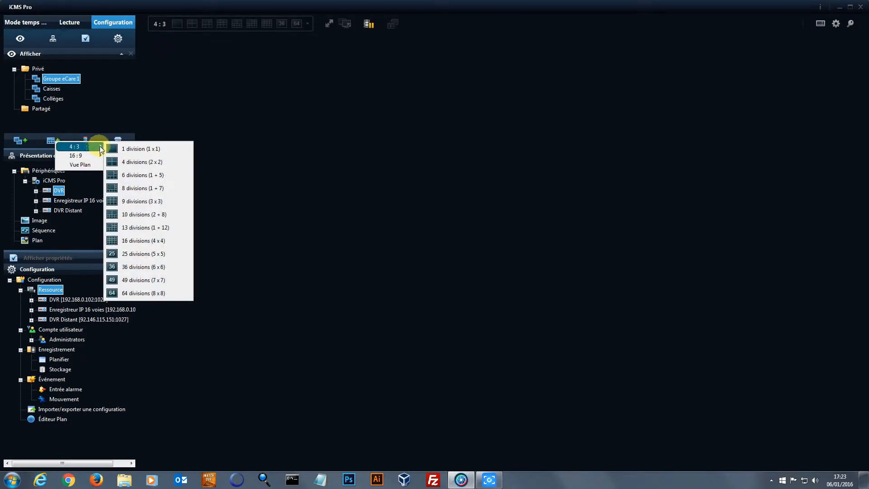
{"action": "left_click", "coordinate": [165, 240]}
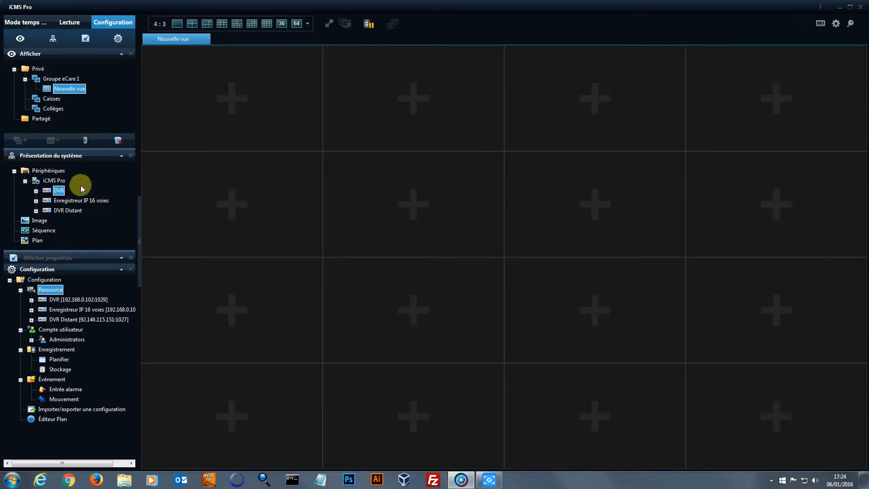
Place DVR cameras 1 - AHD1080p, 2 - AHD1080pPTZ, 3 - AHD720p and 4 - Analogique in panels one to four
{"action": "left_click", "coordinate": [37, 192]}
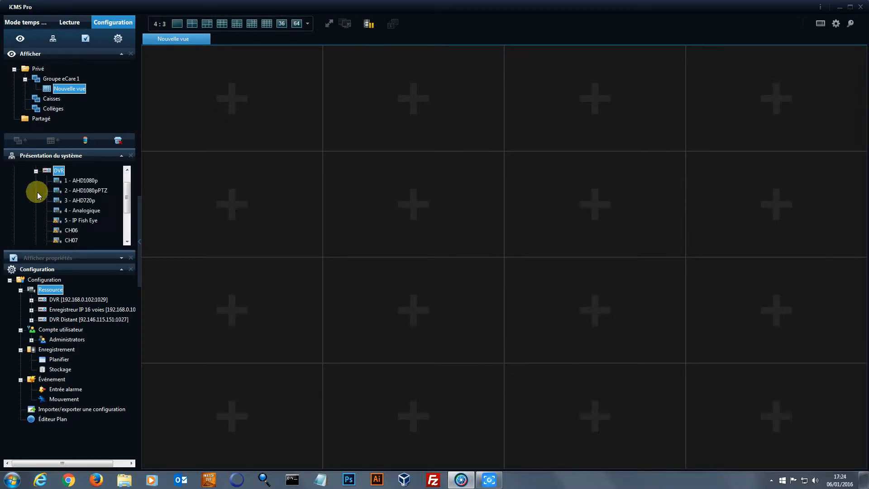
{"action": "left_click_drag", "start_coordinate": [81, 181], "coordinate": [243, 101]}
{"action": "left_click", "coordinate": [79, 190]}
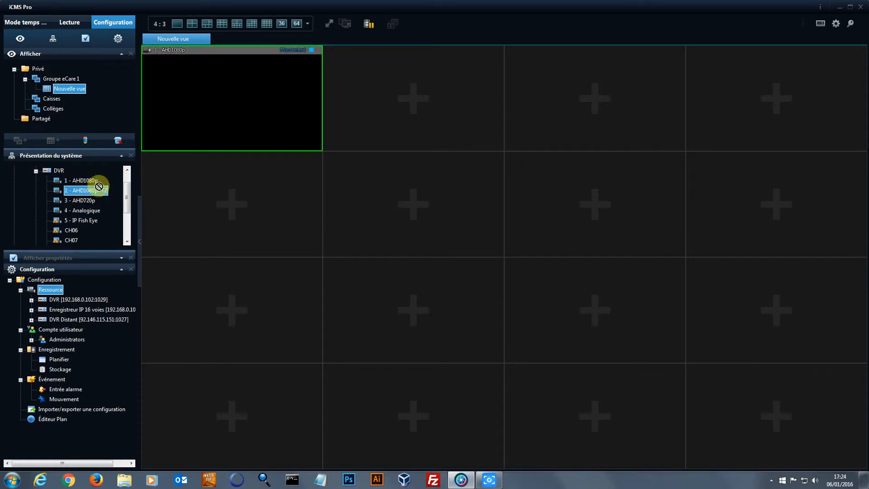
{"action": "left_click_drag", "start_coordinate": [413, 116], "coordinate": [412, 116]}
{"action": "left_click_drag", "start_coordinate": [80, 200], "coordinate": [523, 111]}
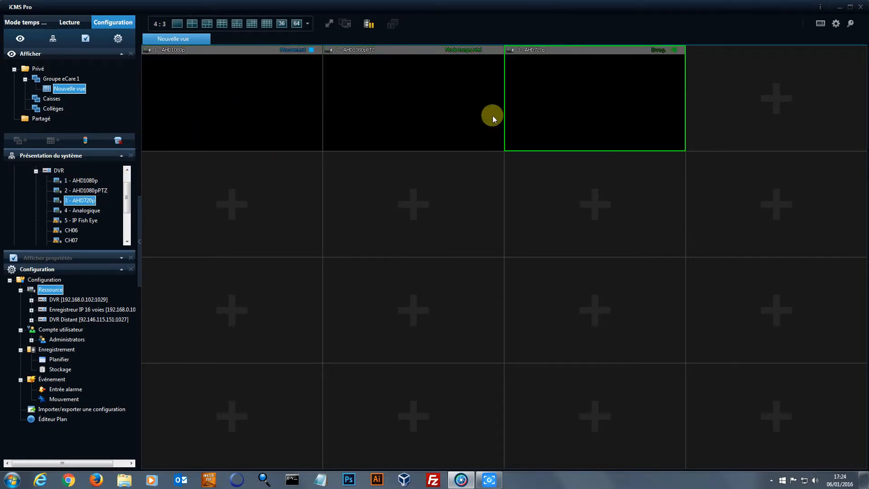
{"action": "left_click_drag", "start_coordinate": [77, 212], "coordinate": [736, 99]}
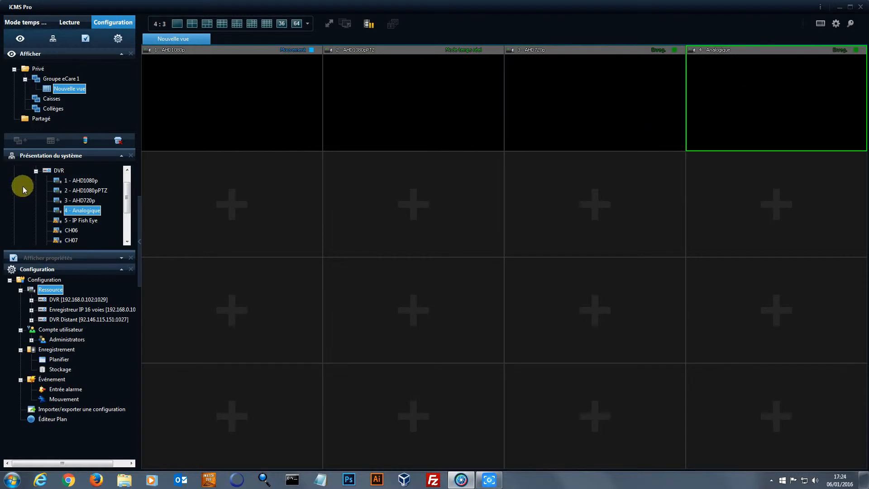
{"action": "left_click", "coordinate": [36, 172]}
Place CAM172IR-SDI and Caméra SDI (sans WDR) from Enregistreur IP 16 voies in panels five and six
{"action": "left_click", "coordinate": [36, 201]}
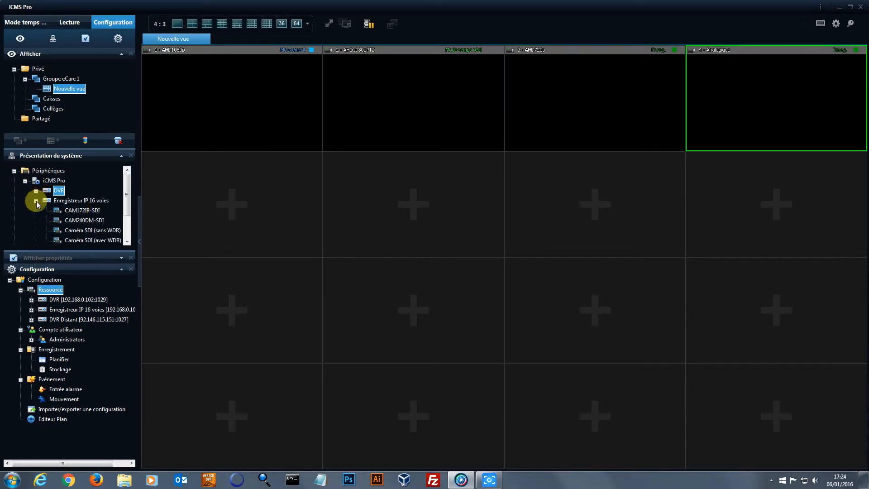
{"action": "scroll", "coordinate": [128, 189], "scroll_direction": "down", "scroll_amount": 1}
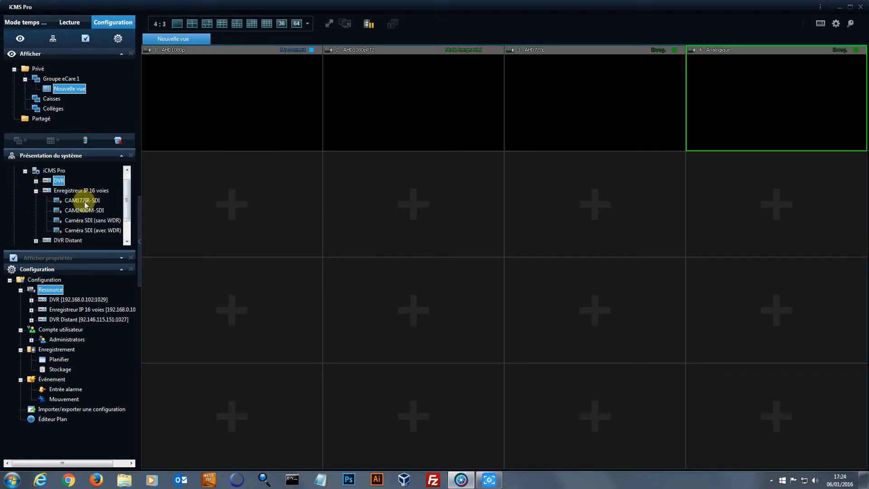
{"action": "left_click_drag", "start_coordinate": [86, 200], "coordinate": [168, 207]}
{"action": "left_click_drag", "start_coordinate": [94, 220], "coordinate": [385, 203]}
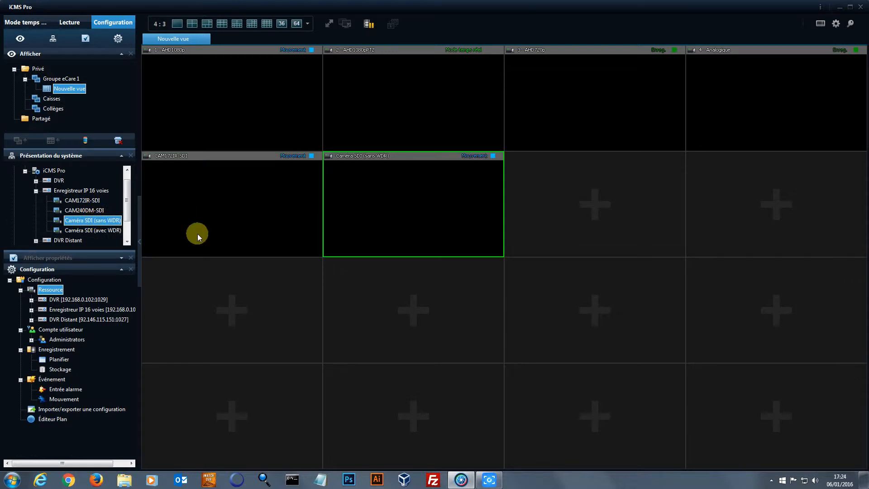
{"action": "left_click", "coordinate": [36, 191]}
Place DVR Distant's CUISINE, SALLE 1 and BAR ENTREE cameras in panels seven to nine
{"action": "left_click", "coordinate": [37, 210]}
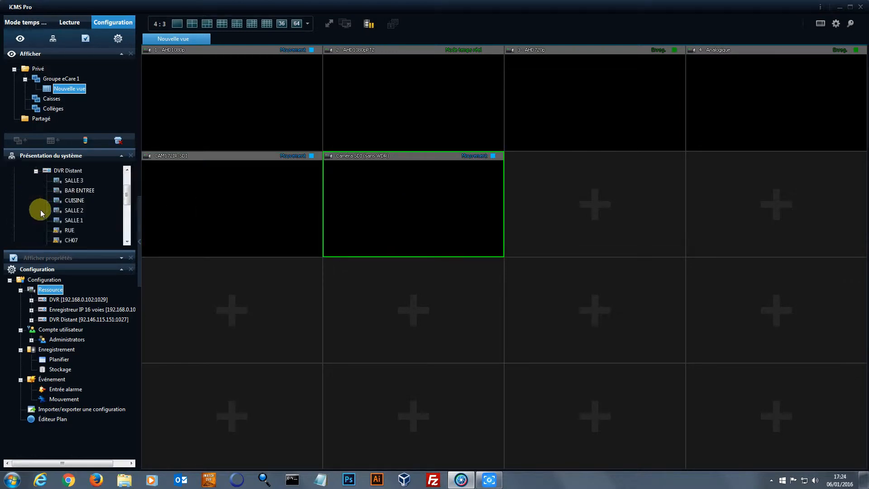
{"action": "left_click_drag", "start_coordinate": [102, 196], "coordinate": [564, 200]}
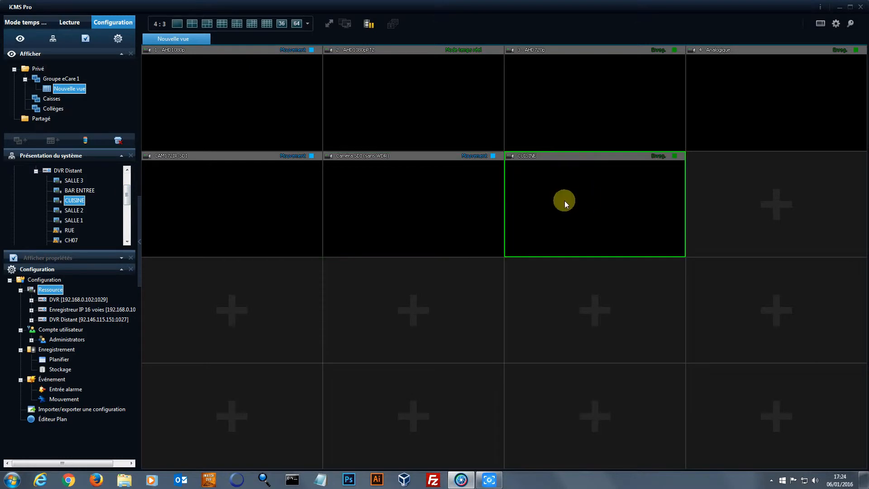
{"action": "left_click_drag", "start_coordinate": [88, 220], "coordinate": [709, 204]}
{"action": "left_click_drag", "start_coordinate": [84, 190], "coordinate": [252, 295]}
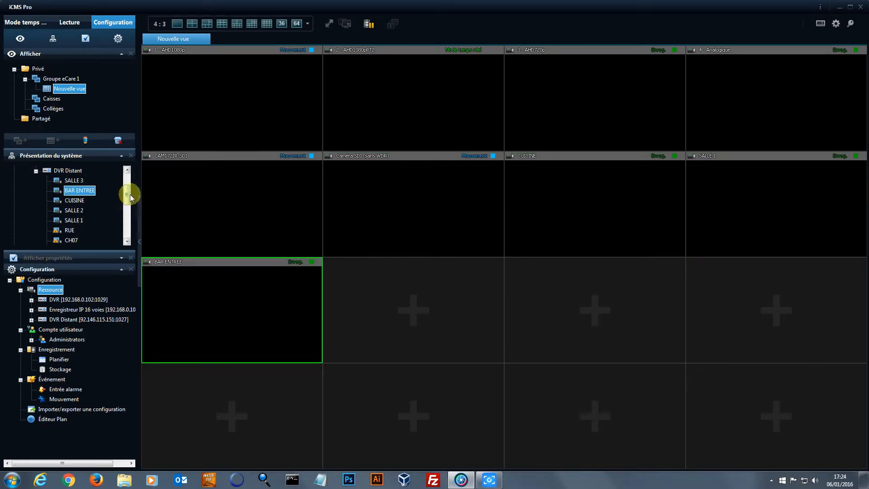
{"action": "left_click", "coordinate": [35, 172]}
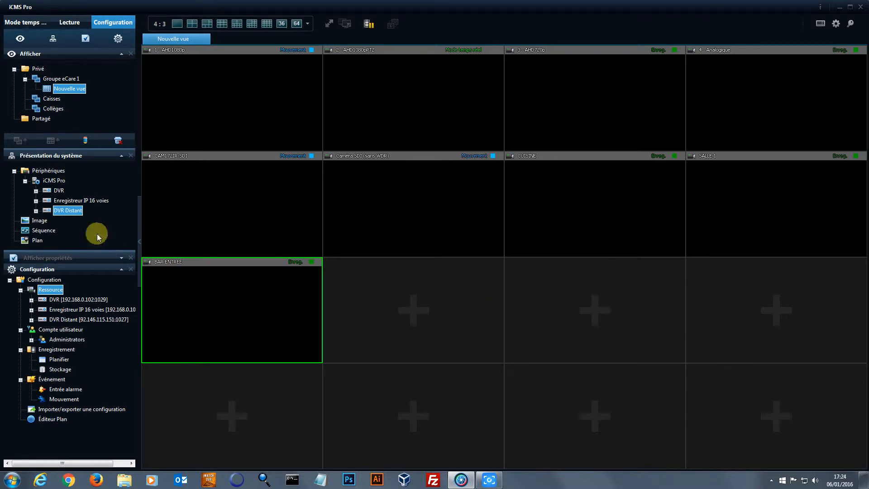
Show the image sequence-auto-01-fleche-droite.jpg in the panel beside BAR ENTREE
{"action": "left_click_drag", "start_coordinate": [35, 222], "coordinate": [478, 328]}
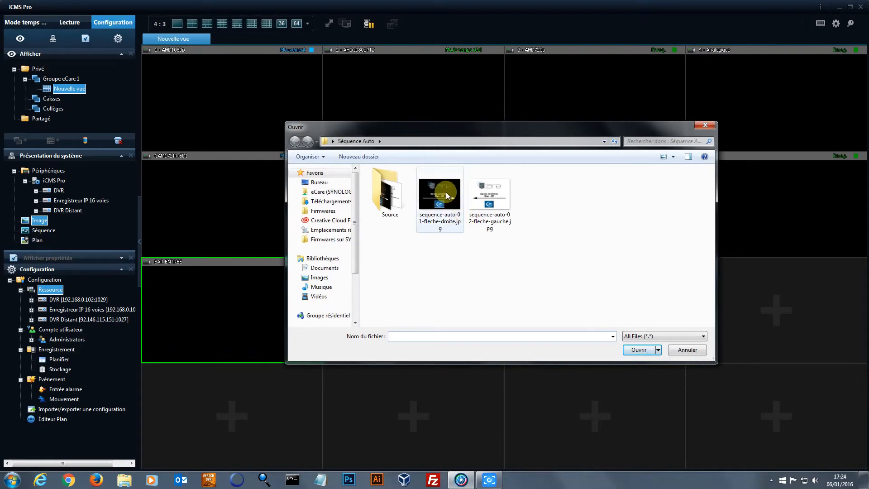
{"action": "double_click", "coordinate": [446, 196]}
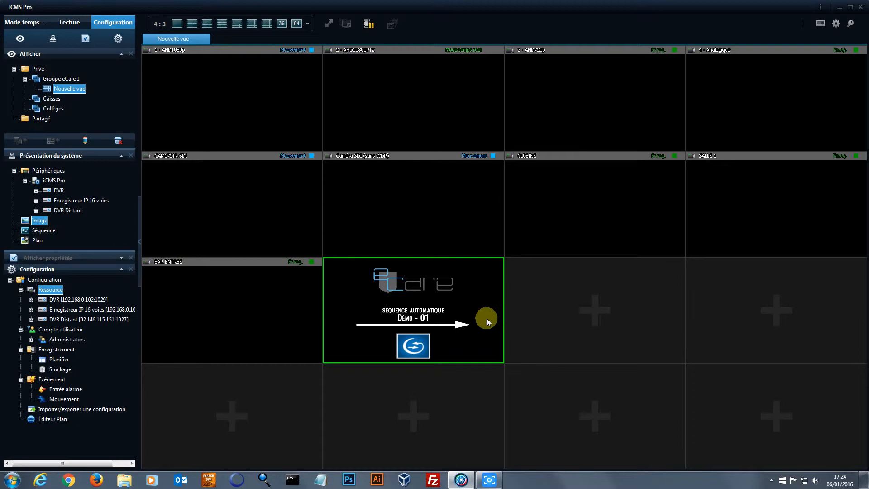
{"action": "left_click_drag", "start_coordinate": [42, 230], "coordinate": [602, 305]}
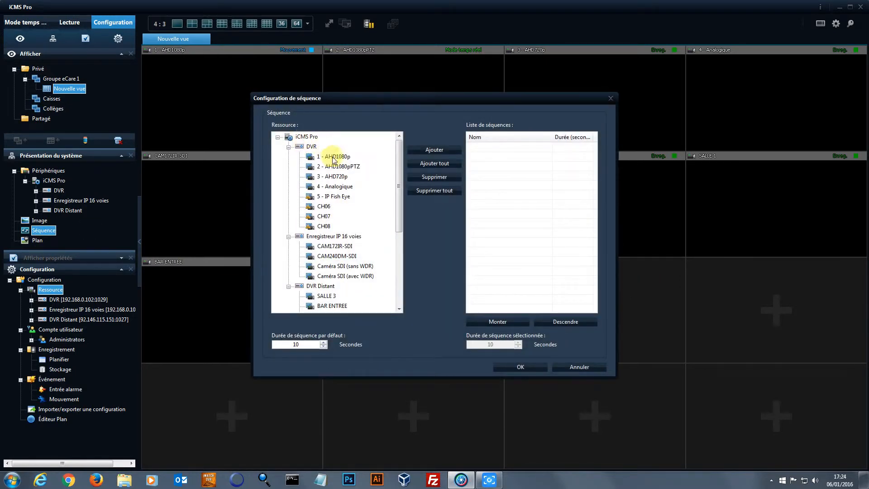
Add cameras 1 - AHD1080p and BAR ENTREE to the Démo - 01 sequence list
{"action": "left_click", "coordinate": [339, 158]}
{"action": "left_click", "coordinate": [437, 150]}
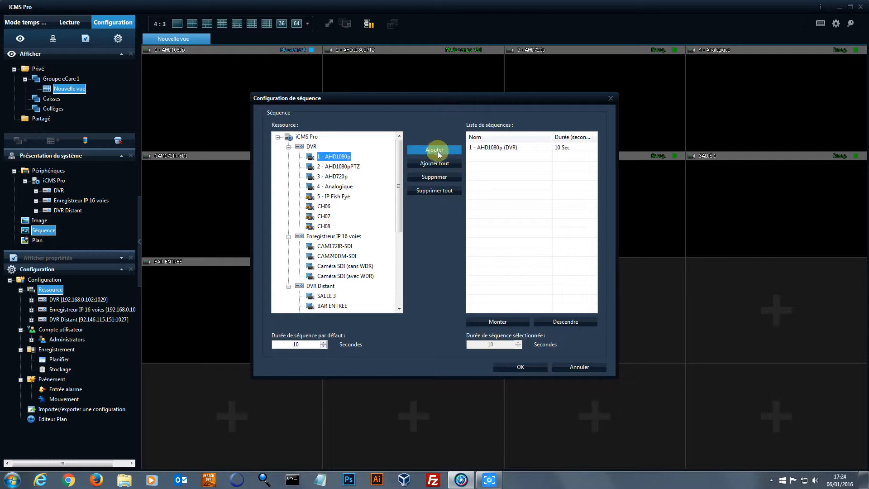
{"action": "left_click", "coordinate": [334, 246]}
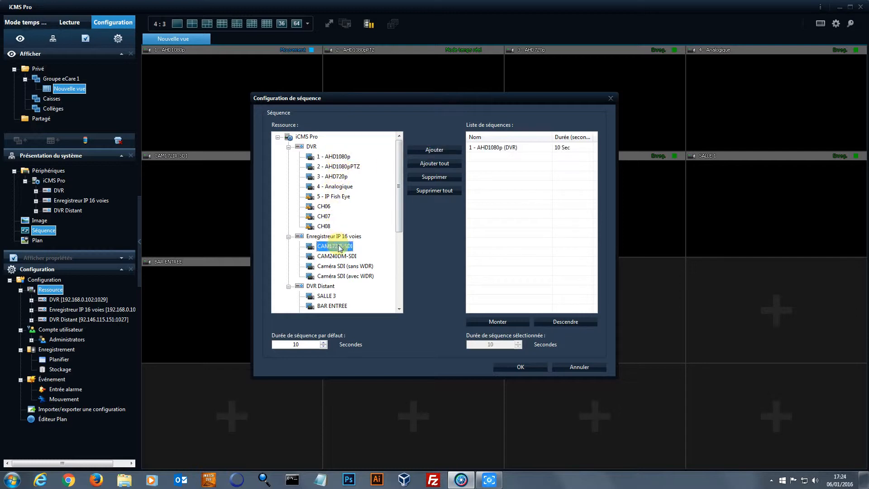
{"action": "left_click", "coordinate": [333, 306]}
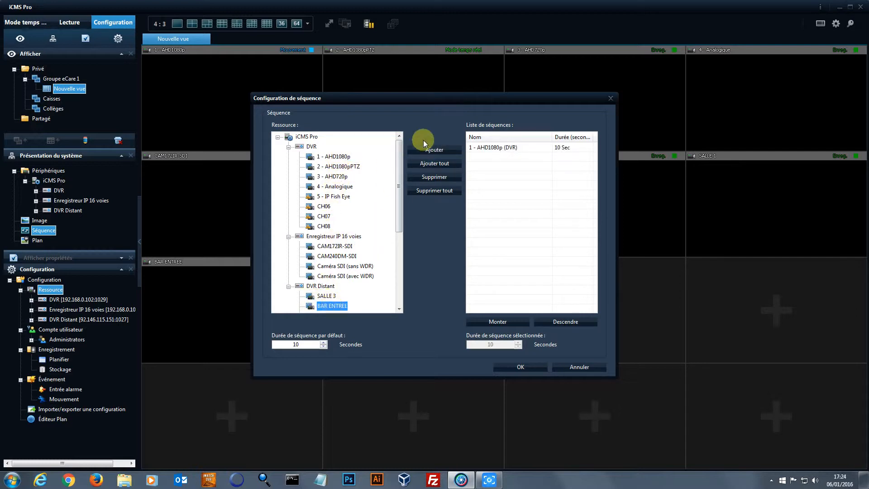
{"action": "left_click", "coordinate": [437, 150]}
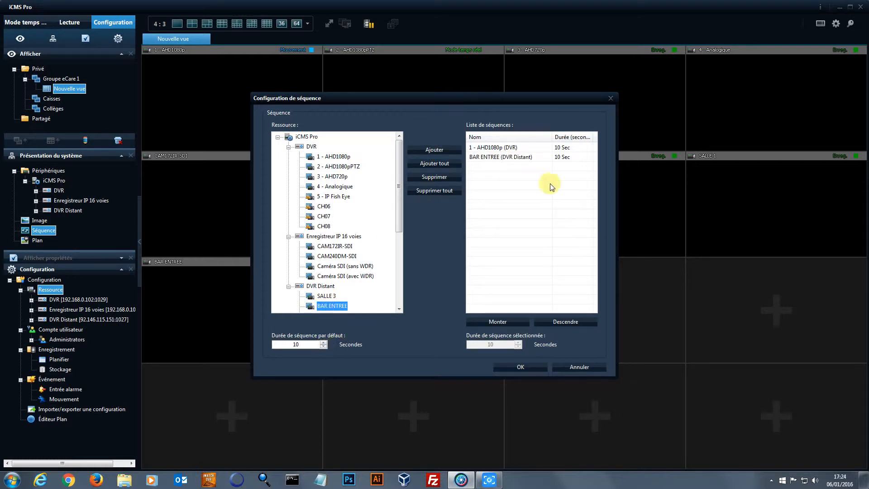
Set AHD1080p's duration to 4 seconds and BAR ENTREE's to 5 seconds, then confirm the sequence
{"action": "left_click", "coordinate": [558, 147]}
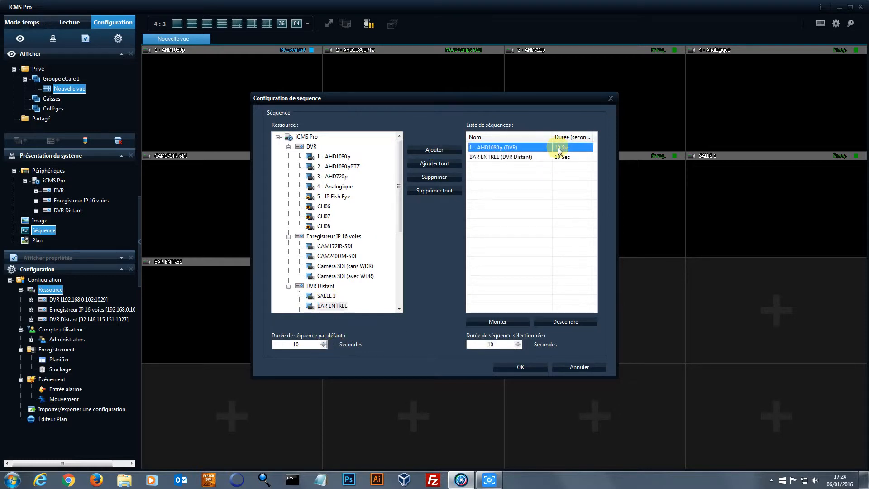
{"action": "left_click", "coordinate": [518, 346]}
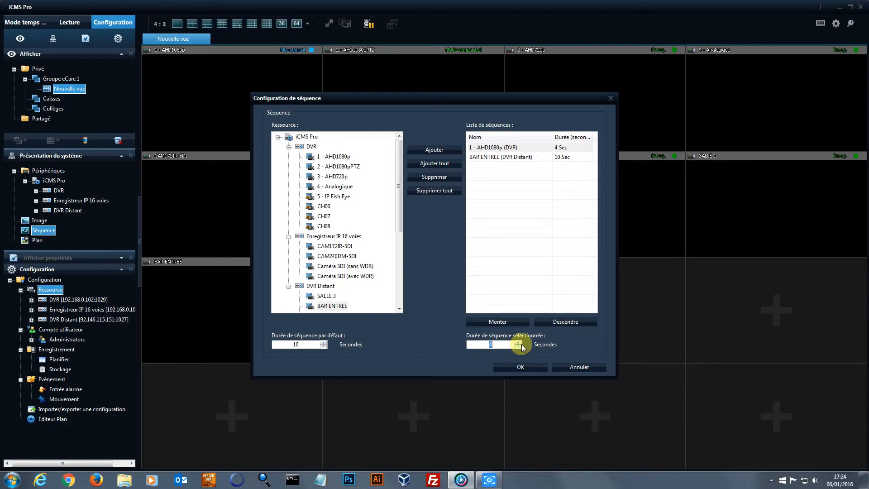
{"action": "left_click", "coordinate": [558, 158]}
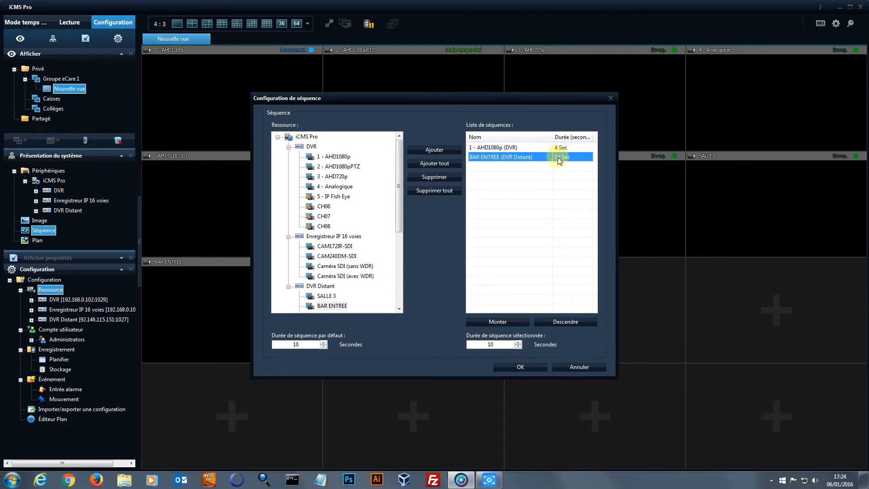
{"action": "left_click", "coordinate": [518, 347]}
{"action": "left_click", "coordinate": [518, 346]}
{"action": "left_click", "coordinate": [518, 347]}
{"action": "left_click", "coordinate": [518, 346]}
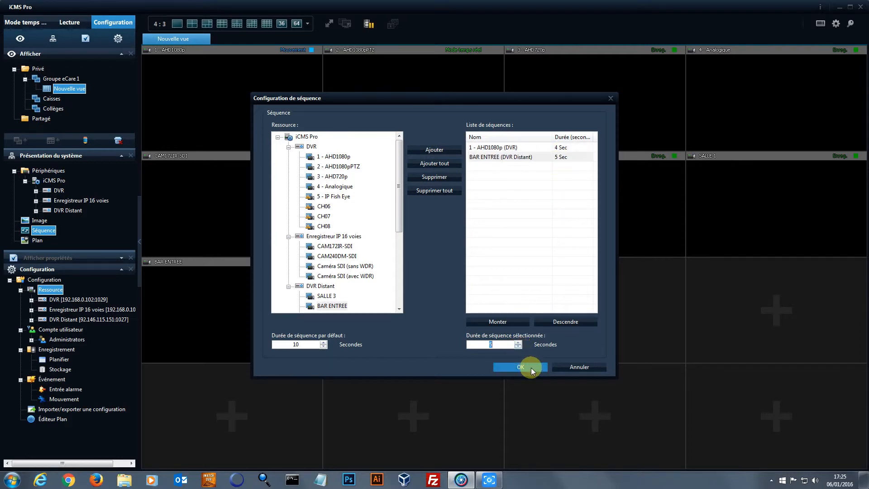
{"action": "left_click", "coordinate": [531, 368]}
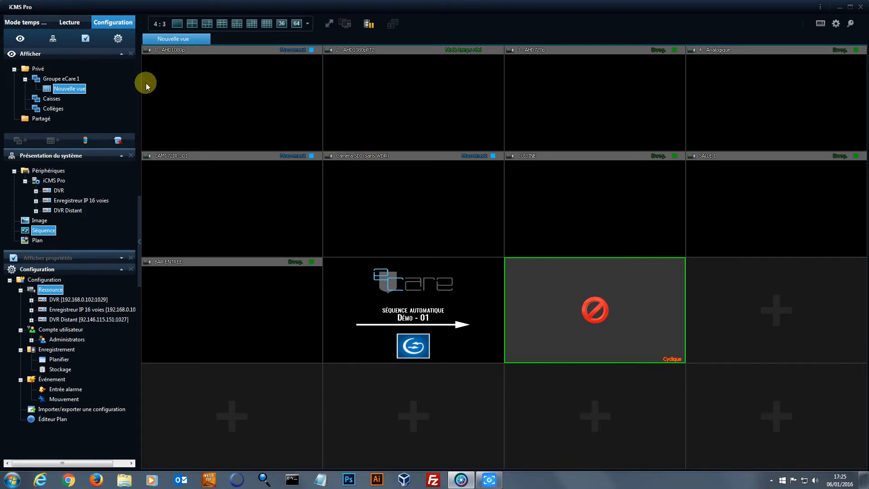
Switch to Mode temps réel and bring the iCMS Pro window back from the taskbar
{"action": "left_click", "coordinate": [32, 22]}
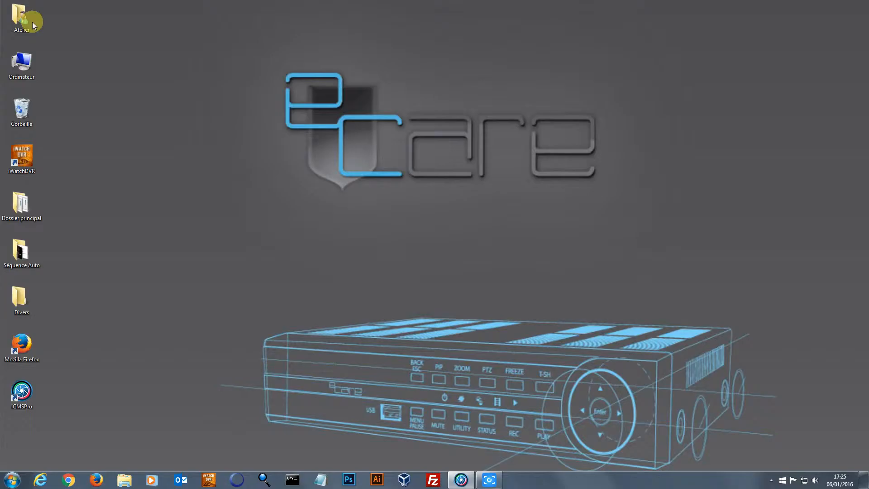
{"action": "left_click", "coordinate": [451, 480]}
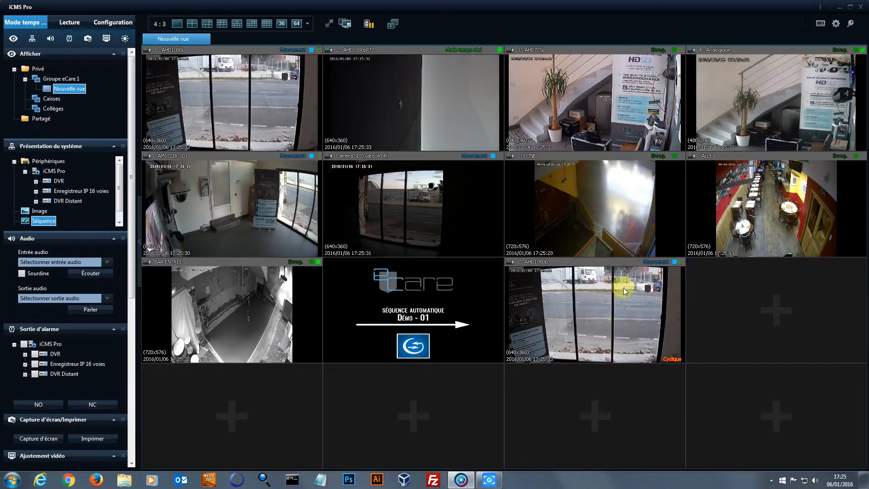
View CAM172IR-SDI, AHD1080p and AHD720p full size in turn, returning to the grid each time
{"action": "left_click", "coordinate": [448, 303]}
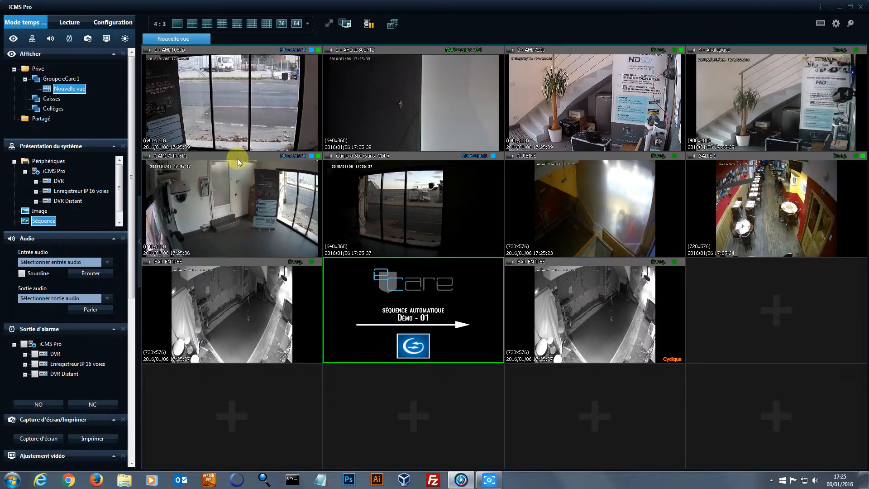
{"action": "double_click", "coordinate": [238, 200]}
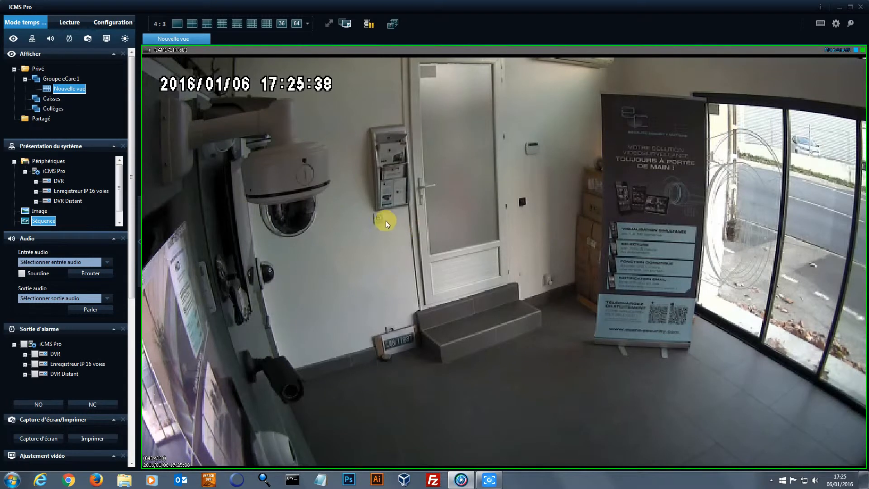
{"action": "double_click", "coordinate": [460, 218]}
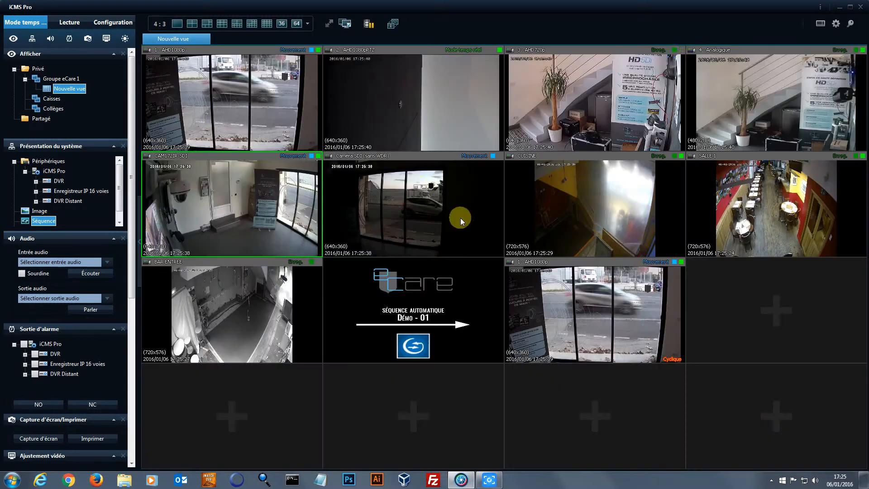
{"action": "double_click", "coordinate": [240, 97]}
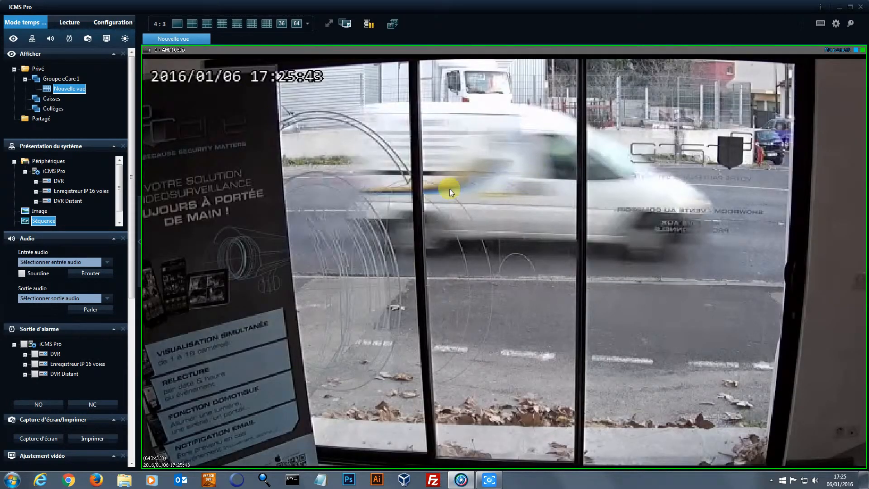
{"action": "double_click", "coordinate": [435, 188]}
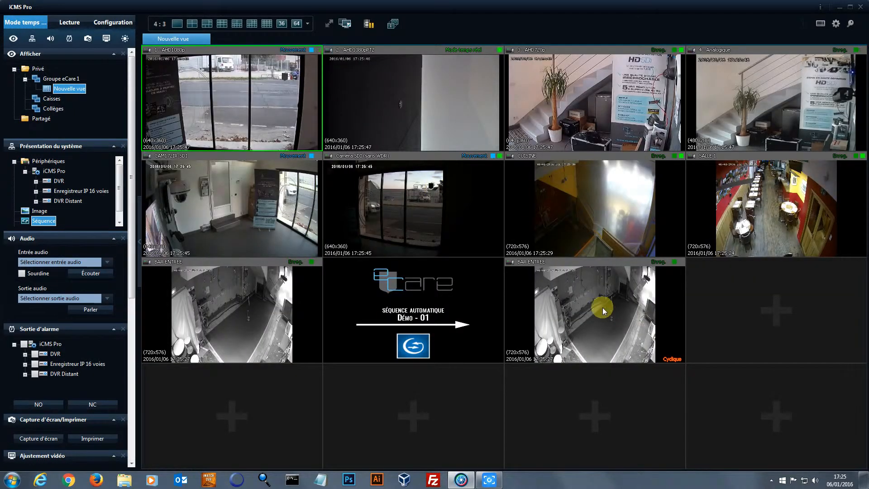
{"action": "double_click", "coordinate": [277, 100]}
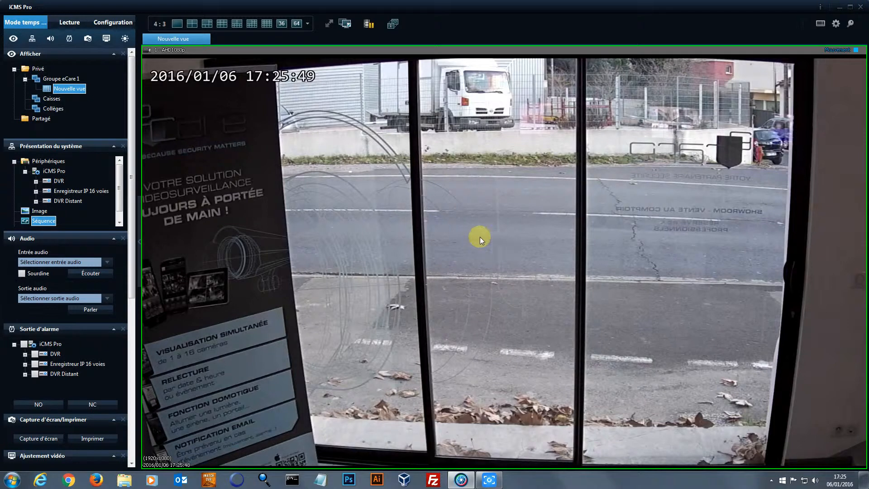
{"action": "double_click", "coordinate": [471, 226]}
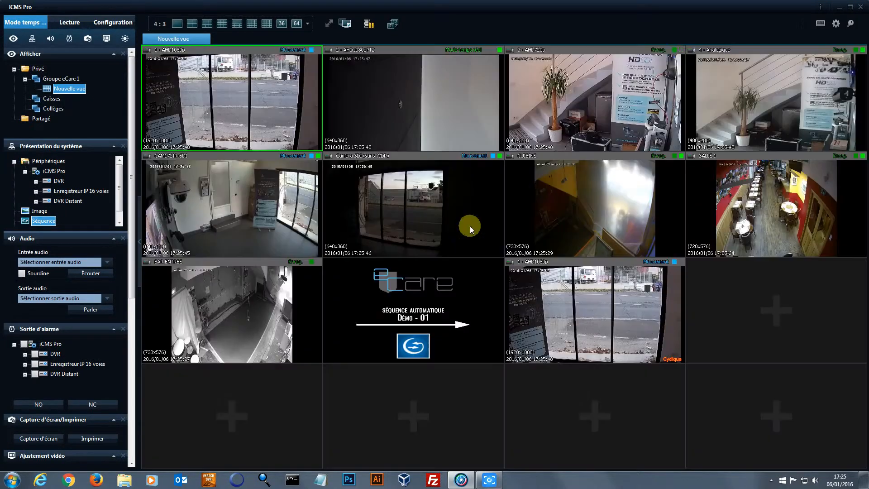
{"action": "double_click", "coordinate": [614, 103]}
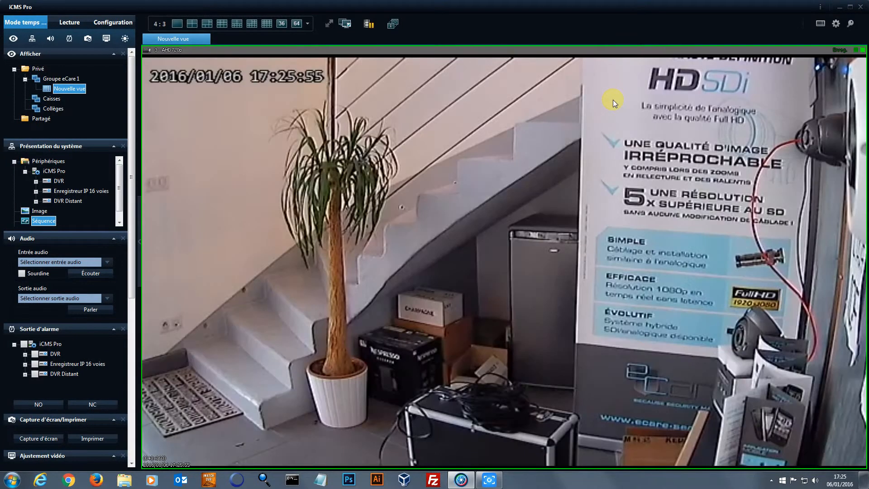
{"action": "double_click", "coordinate": [593, 226]}
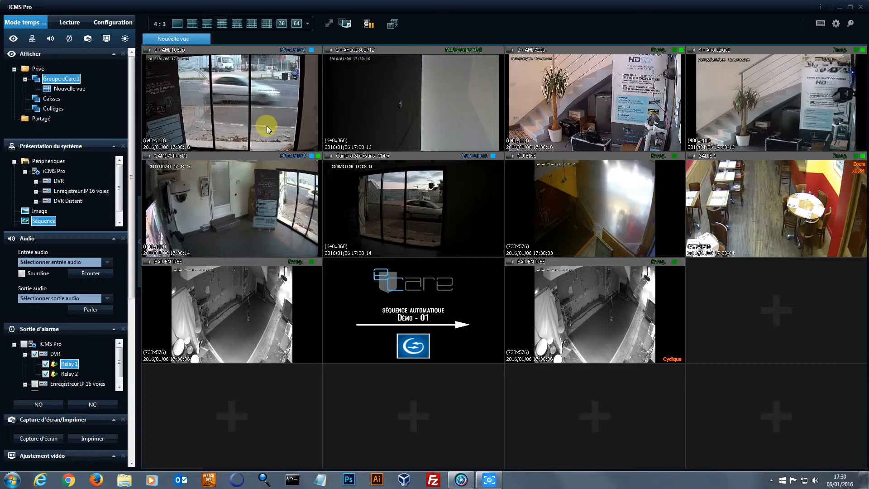
Enlarge camera 1 AHD1080p to full size and turn on Zoom numérique
{"action": "double_click", "coordinate": [233, 97]}
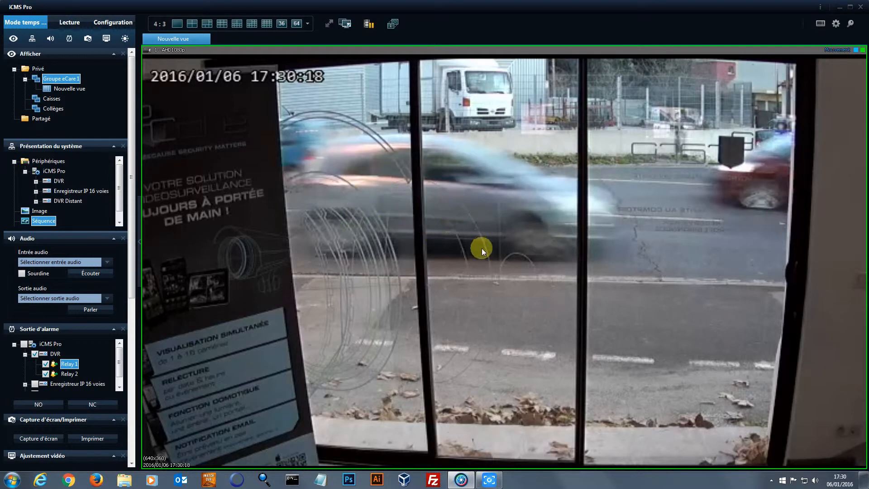
{"action": "right_click", "coordinate": [459, 214]}
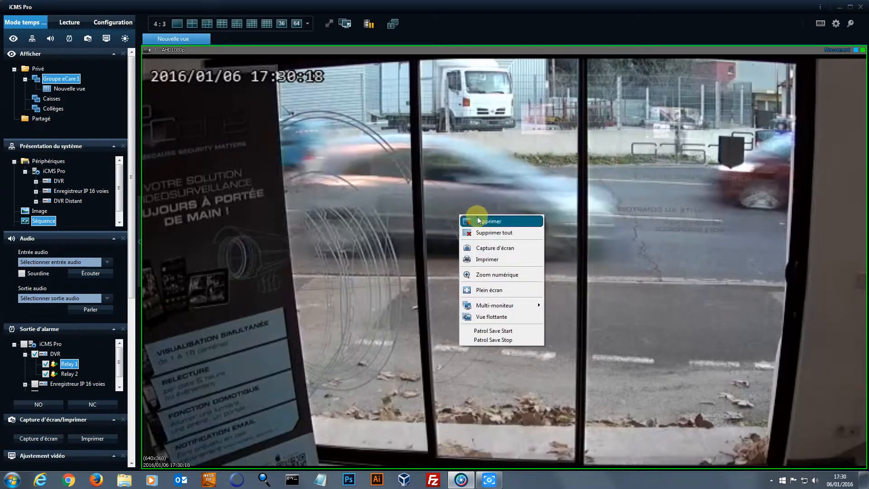
{"action": "mouse_move", "coordinate": [500, 307]}
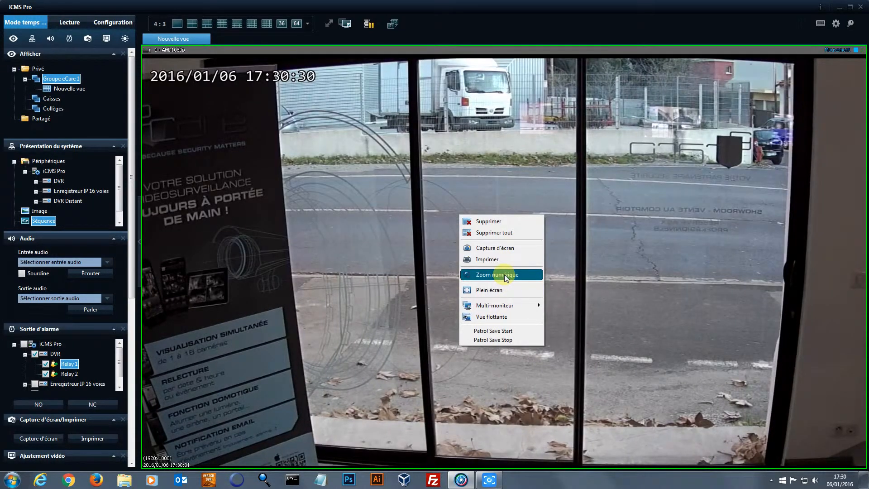
{"action": "left_click", "coordinate": [504, 274]}
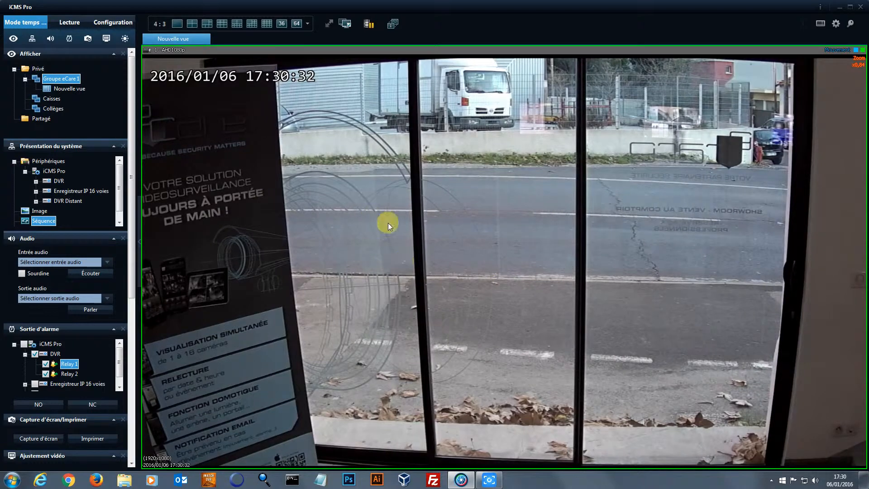
Zoom into camera 1's picture, pan around it, then zoom back out
{"action": "scroll", "coordinate": [227, 208], "scroll_direction": "up", "scroll_amount": 3}
{"action": "left_click_drag", "start_coordinate": [227, 209], "coordinate": [485, 247]}
{"action": "scroll", "coordinate": [410, 235], "scroll_direction": "up", "scroll_amount": 6}
{"action": "left_click_drag", "start_coordinate": [274, 211], "coordinate": [431, 124]}
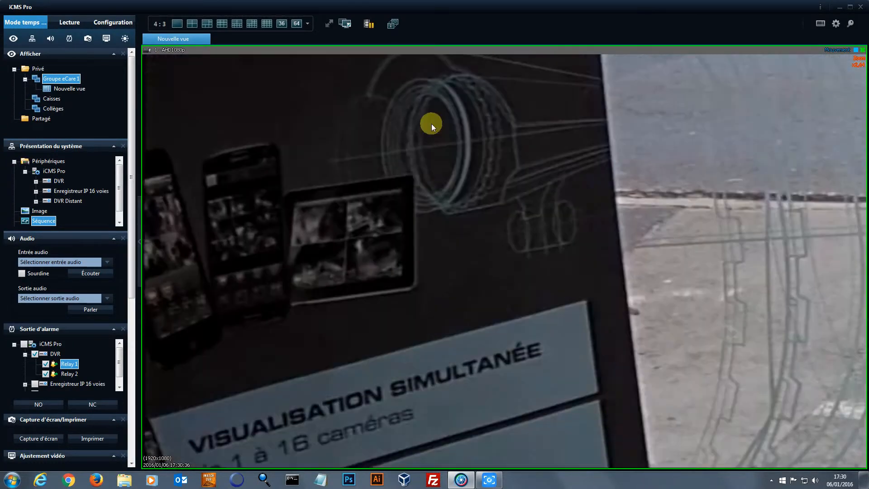
{"action": "scroll", "coordinate": [431, 124], "scroll_direction": "down", "scroll_amount": 9}
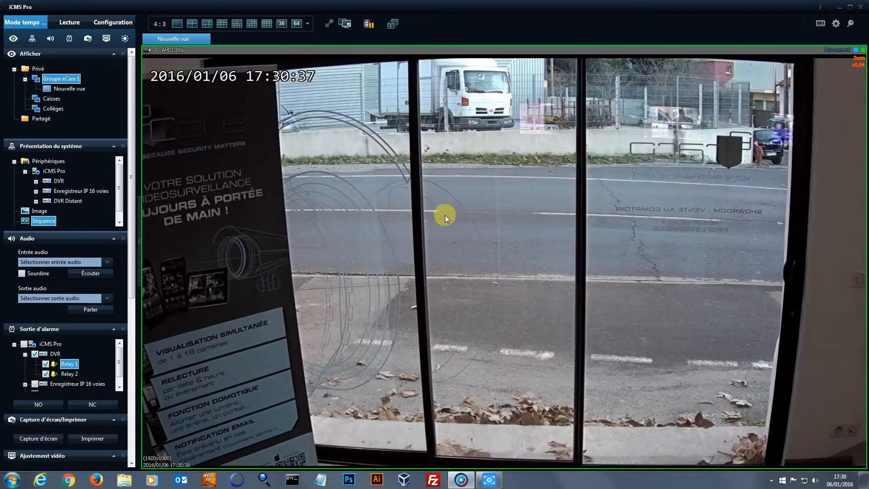
{"action": "right_click", "coordinate": [405, 191]}
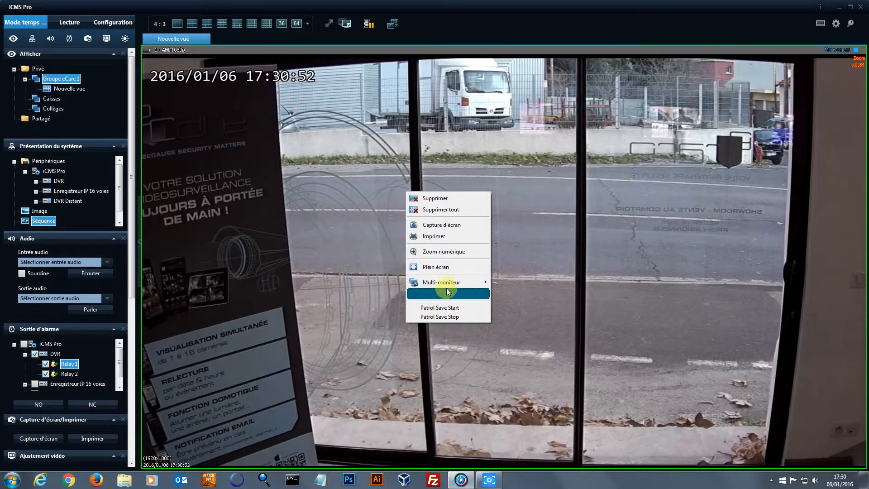
Show the camera feed in a Vue flottante window positioned at the upper left over the side panel
{"action": "mouse_move", "coordinate": [451, 286]}
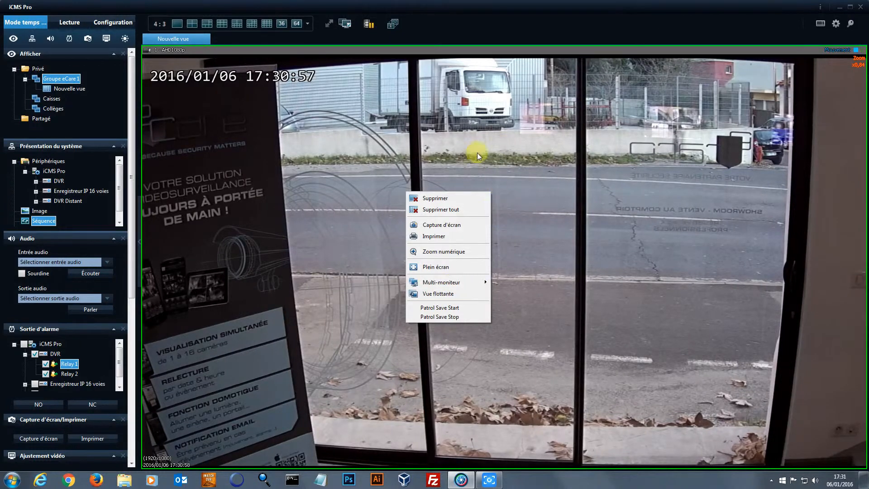
{"action": "right_click", "coordinate": [458, 151]}
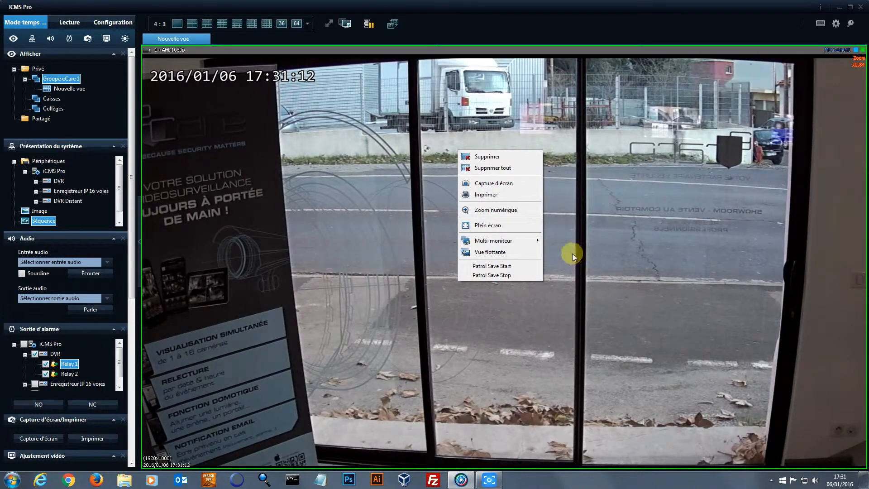
{"action": "mouse_move", "coordinate": [536, 239]}
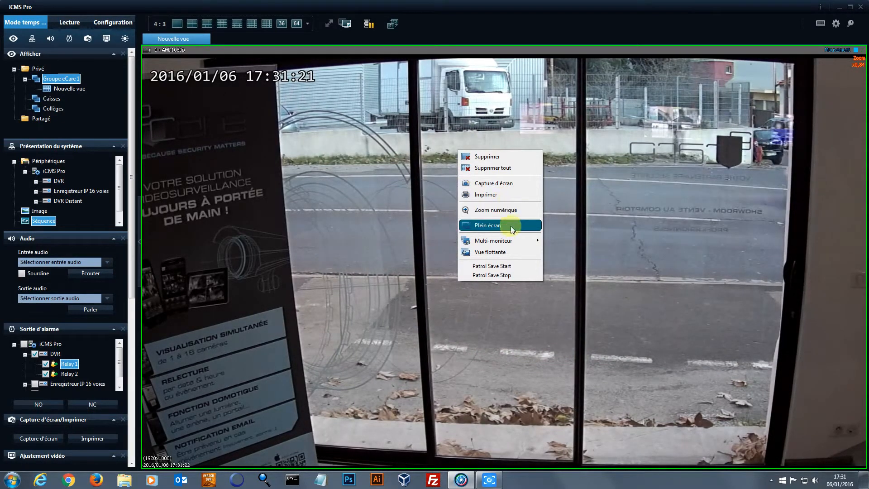
{"action": "left_click", "coordinate": [514, 252]}
{"action": "left_click_drag", "start_coordinate": [419, 185], "coordinate": [127, 92]}
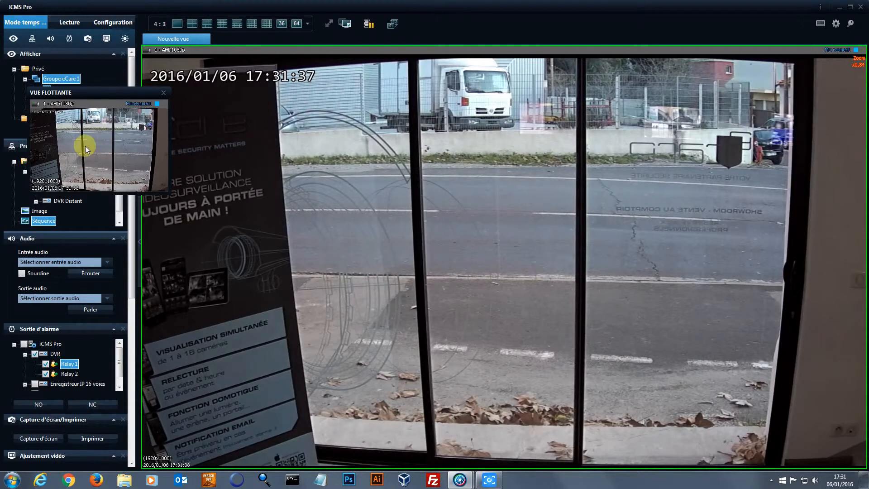
{"action": "left_click_drag", "start_coordinate": [98, 91], "coordinate": [128, 89]}
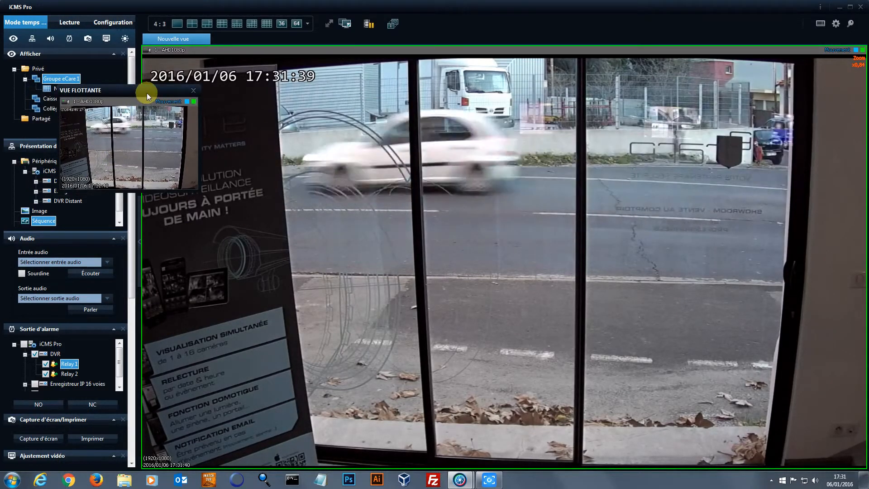
{"action": "left_click_drag", "start_coordinate": [151, 92], "coordinate": [185, 90]}
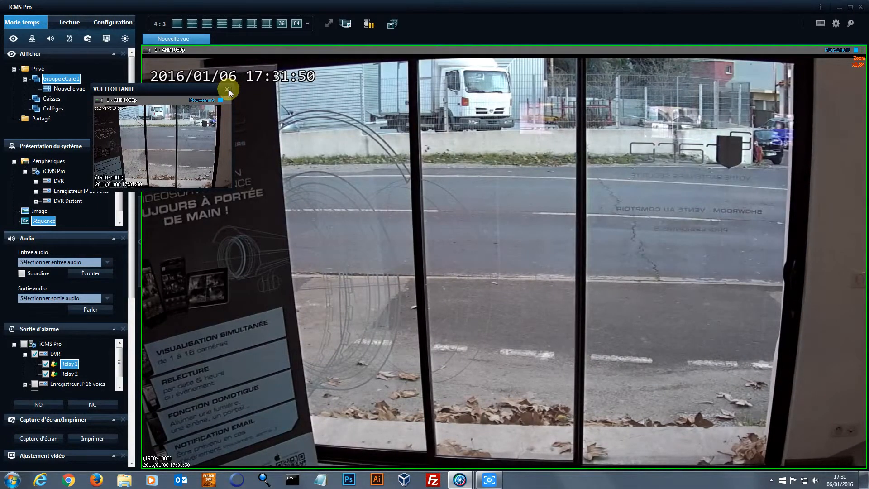
Close the floating view and switch the live view to a 3x3 nine-camera grid
{"action": "left_click", "coordinate": [228, 89]}
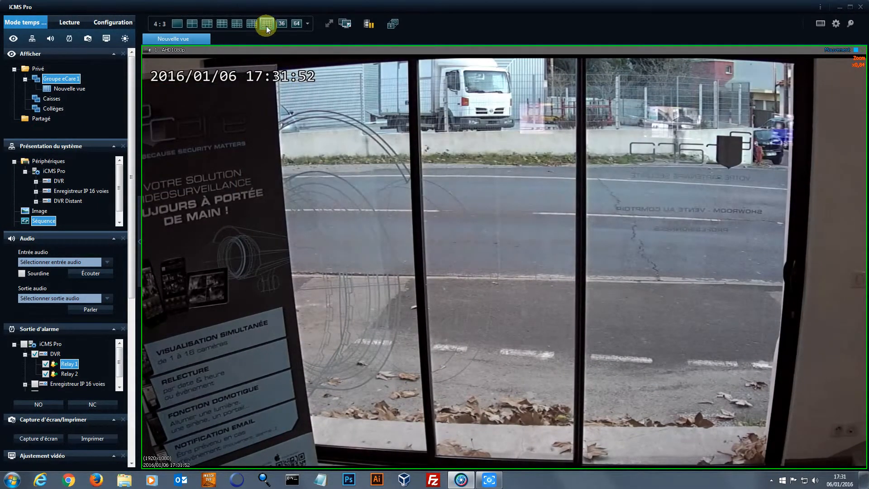
{"action": "left_click", "coordinate": [221, 23]}
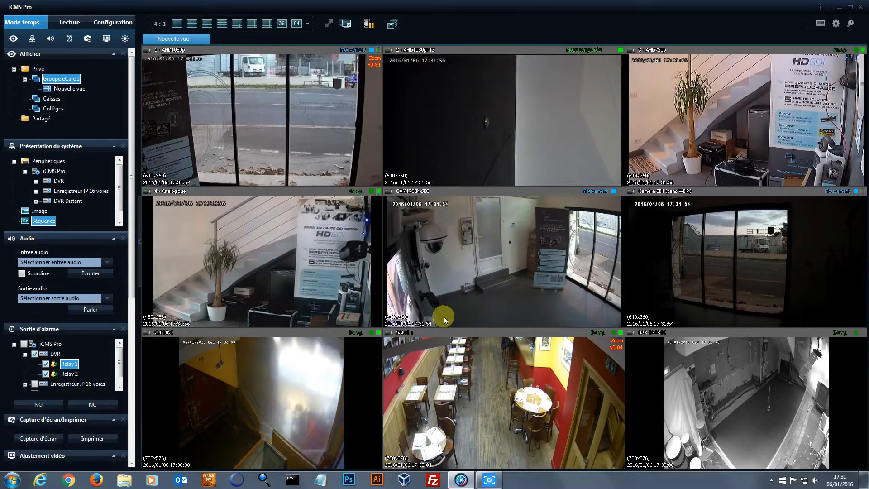
{"action": "right_click", "coordinate": [457, 241]}
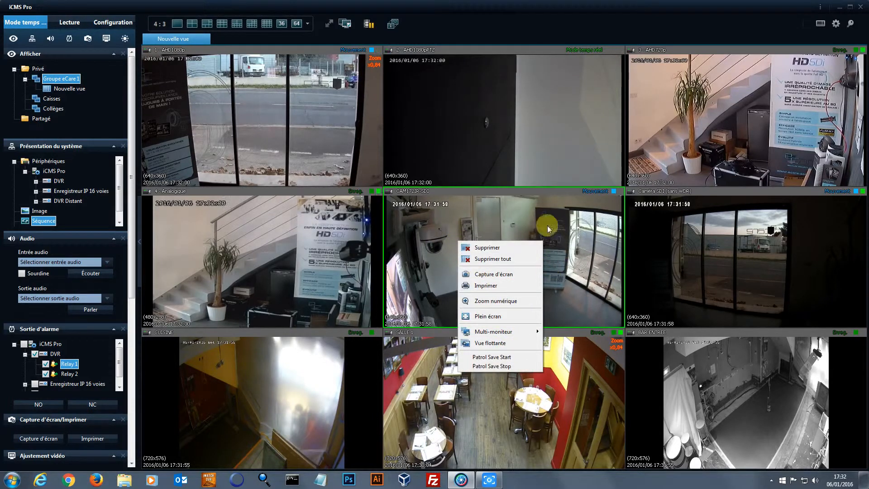
{"action": "left_click", "coordinate": [227, 121]}
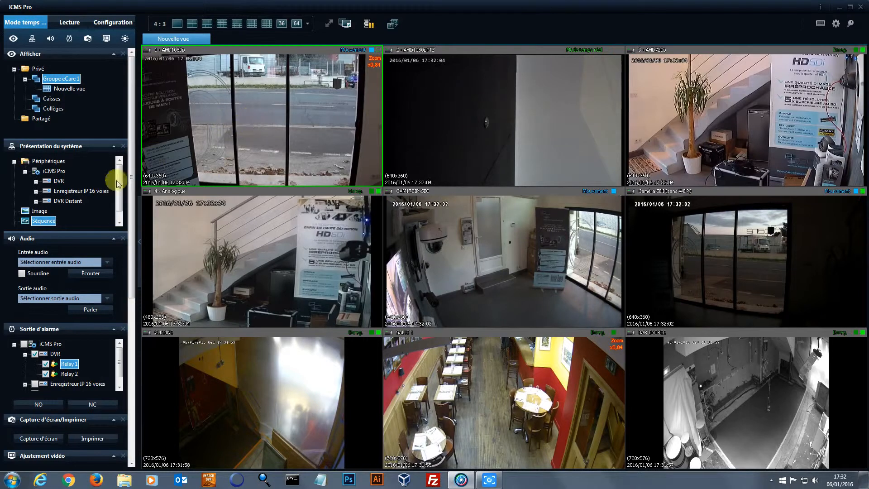
Collapse the Afficher and Présentation du système side sections
{"action": "mouse_move", "coordinate": [131, 80]}
{"action": "left_mouse_down"}
{"action": "mouse_move", "coordinate": [131, 92]}
{"action": "mouse_move", "coordinate": [131, 68]}
{"action": "left_mouse_up"}
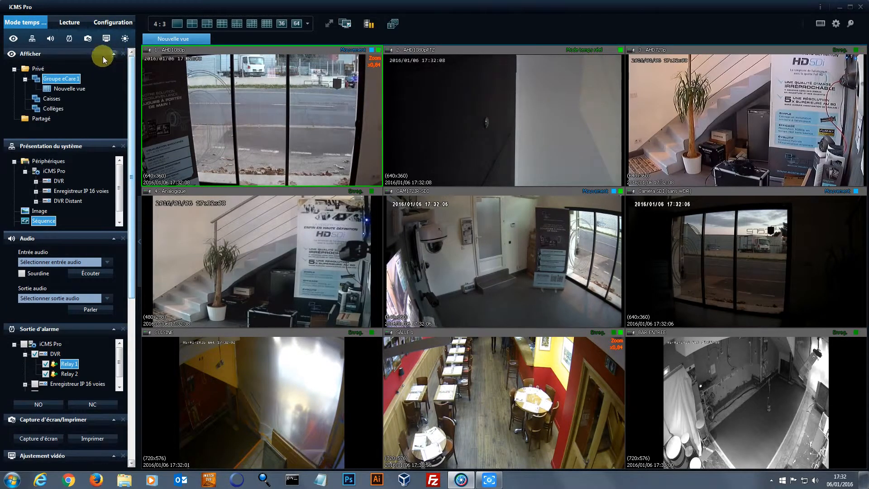
{"action": "left_click", "coordinate": [114, 54]}
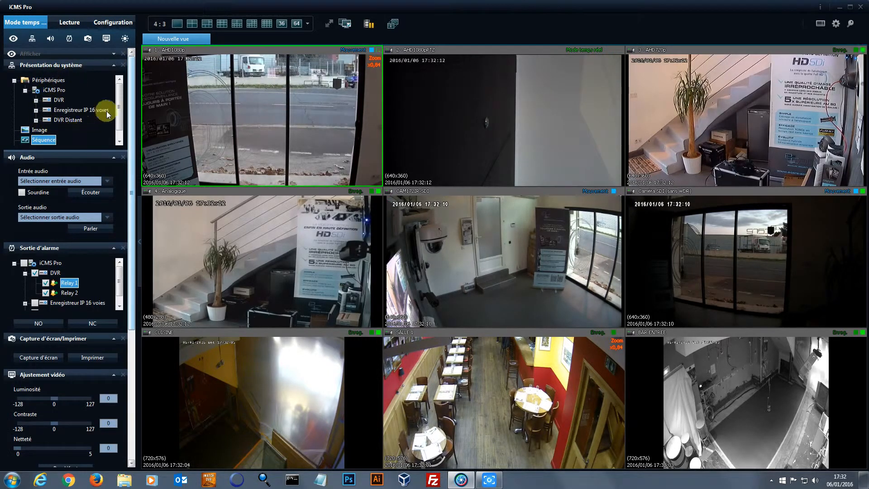
{"action": "mouse_move", "coordinate": [119, 98]}
{"action": "left_mouse_down"}
{"action": "mouse_move", "coordinate": [119, 117]}
{"action": "mouse_move", "coordinate": [119, 85]}
{"action": "left_mouse_up"}
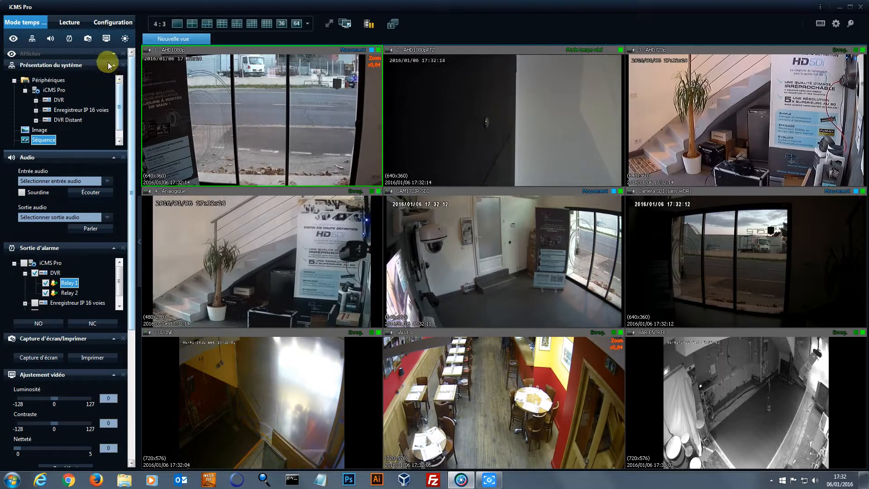
{"action": "left_click", "coordinate": [113, 65]}
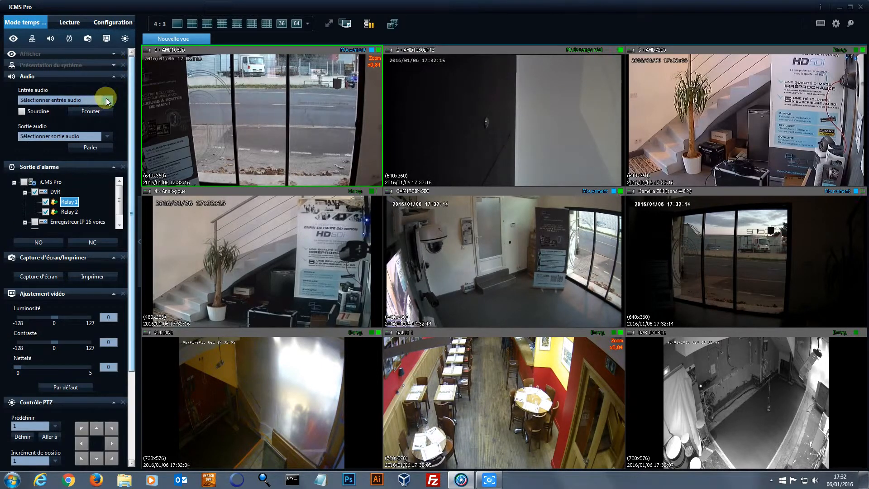
Set Entrée audio to 1 - AHD1080p and collapse the Audio section
{"action": "left_click", "coordinate": [108, 100]}
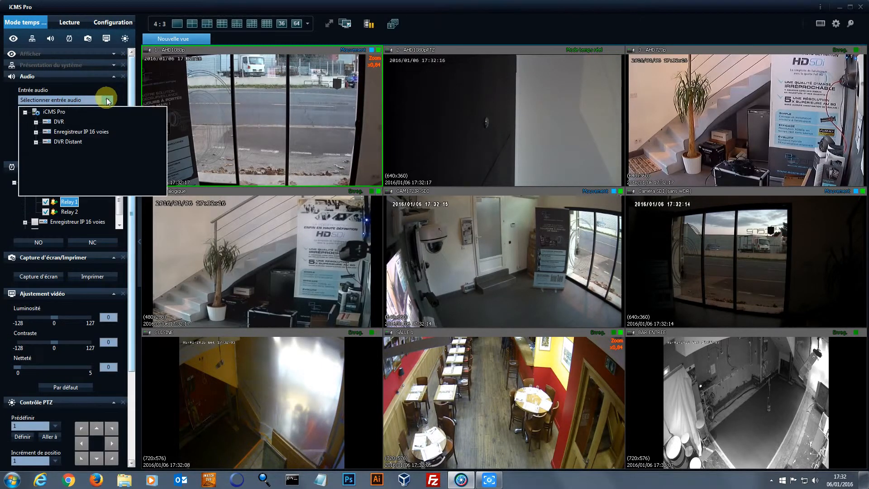
{"action": "left_click", "coordinate": [37, 125]}
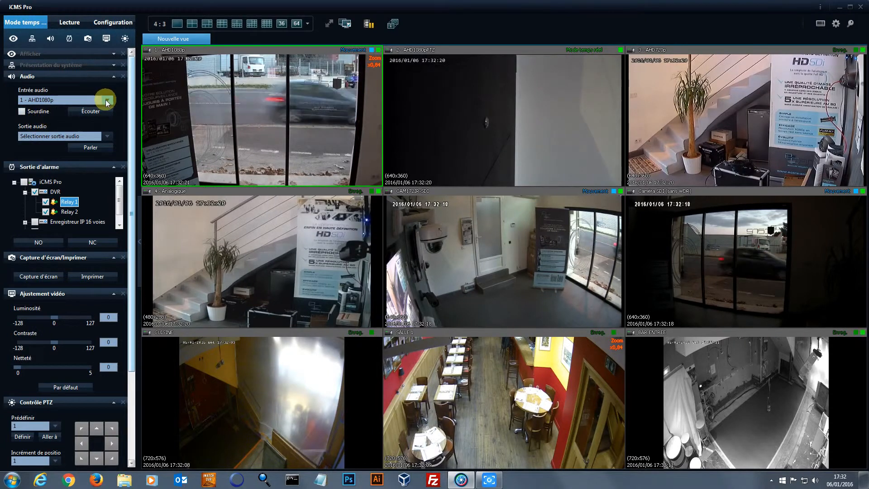
{"action": "left_click", "coordinate": [107, 101]}
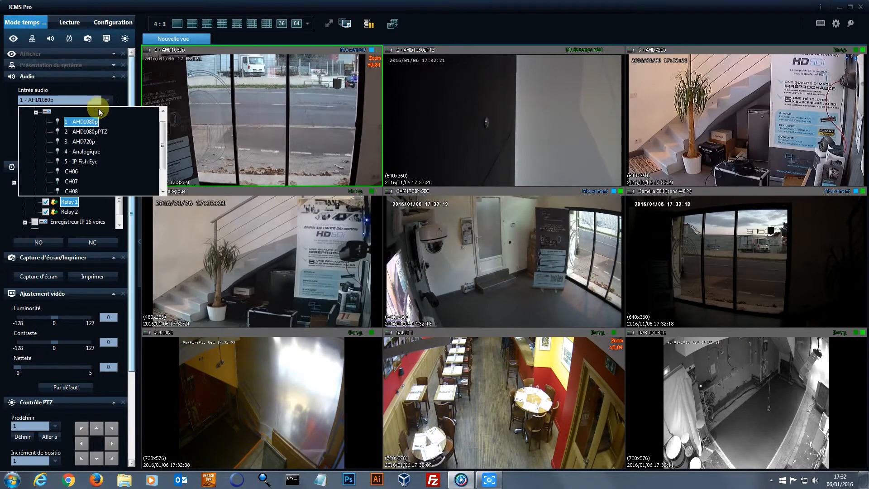
{"action": "left_click", "coordinate": [115, 78]}
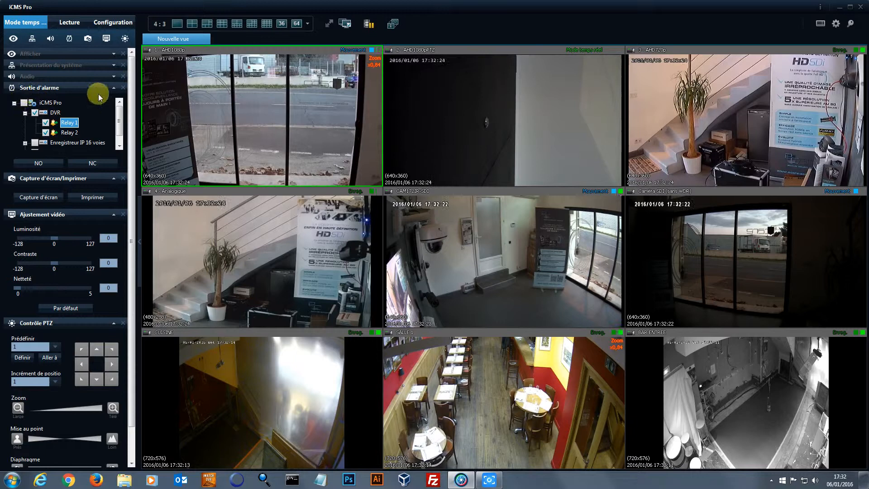
Set the alarm relay output to NO and collapse the alarm output and screenshot sections
{"action": "left_click_drag", "start_coordinate": [116, 120], "coordinate": [120, 132]}
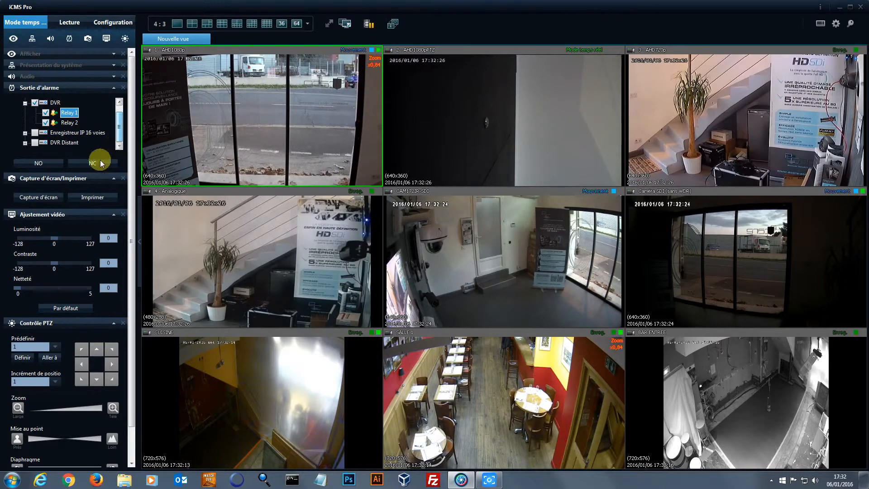
{"action": "left_click", "coordinate": [83, 166]}
{"action": "left_click", "coordinate": [47, 164]}
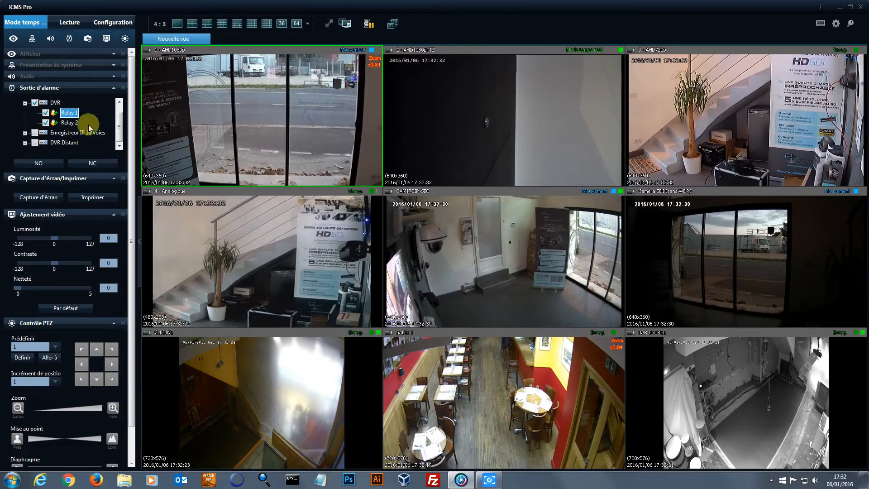
{"action": "left_click", "coordinate": [115, 88]}
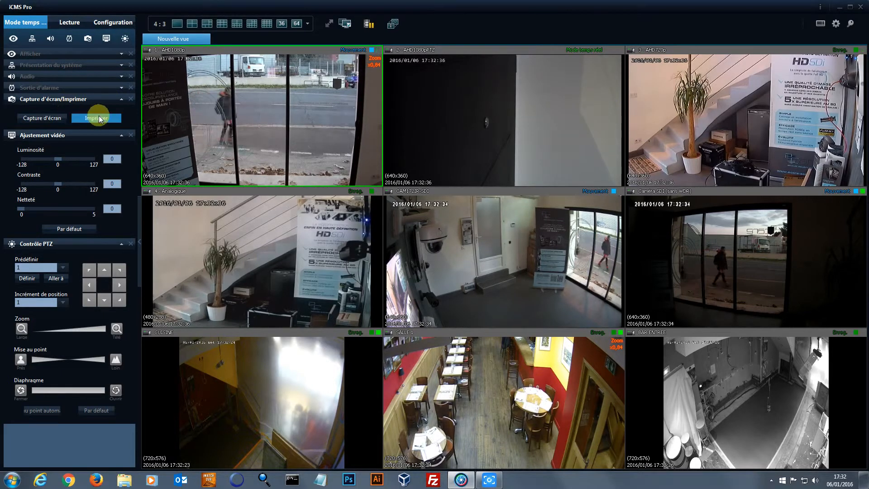
{"action": "left_click", "coordinate": [123, 98]}
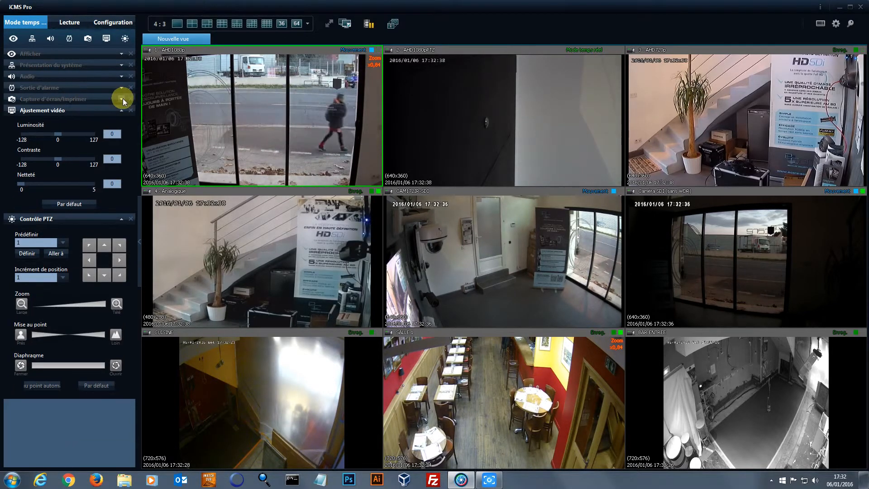
Select camera 4, collapse video adjustment and PTZ sections, and switch to Lecture playback mode
{"action": "left_click", "coordinate": [417, 117]}
{"action": "left_click", "coordinate": [326, 214]}
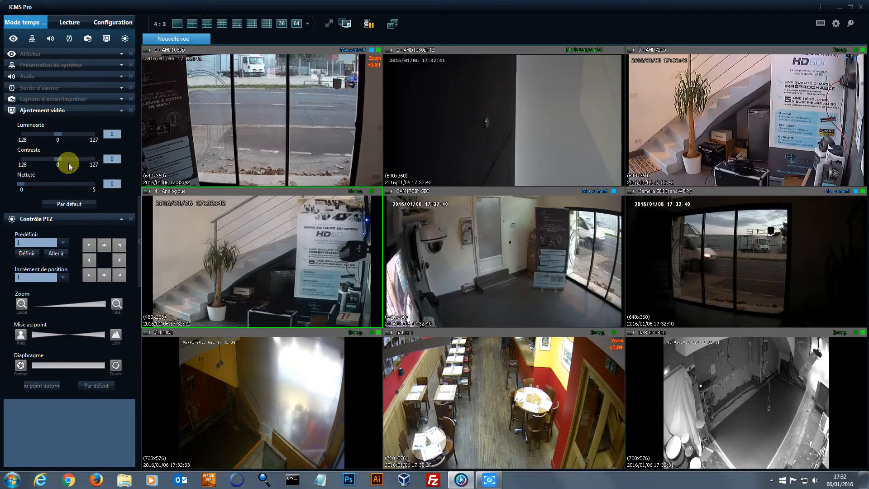
{"action": "left_click", "coordinate": [121, 110]}
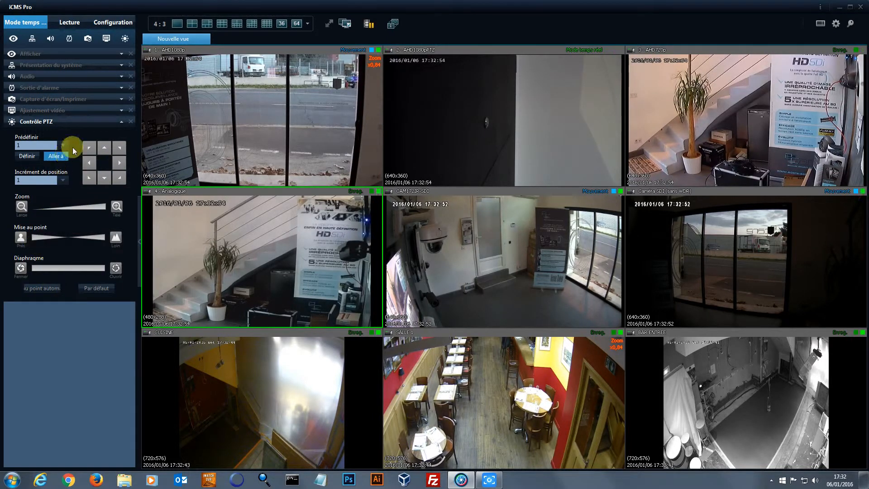
{"action": "left_click", "coordinate": [121, 123]}
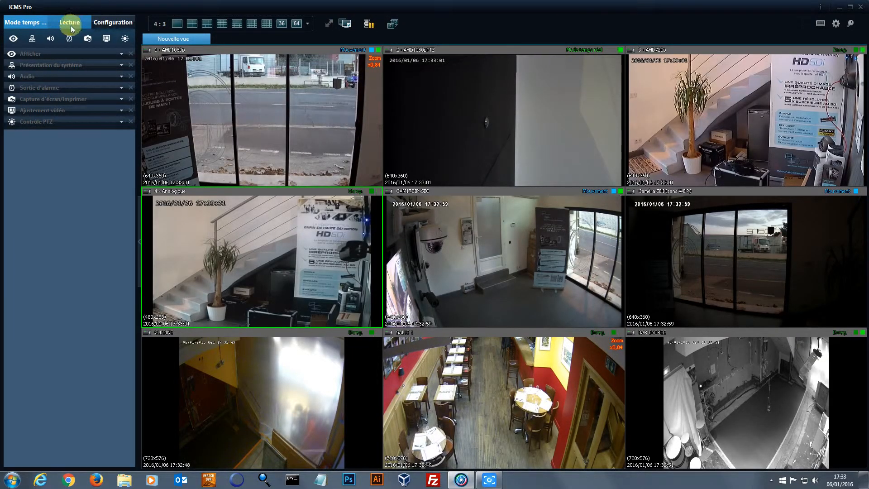
{"action": "left_click", "coordinate": [69, 22]}
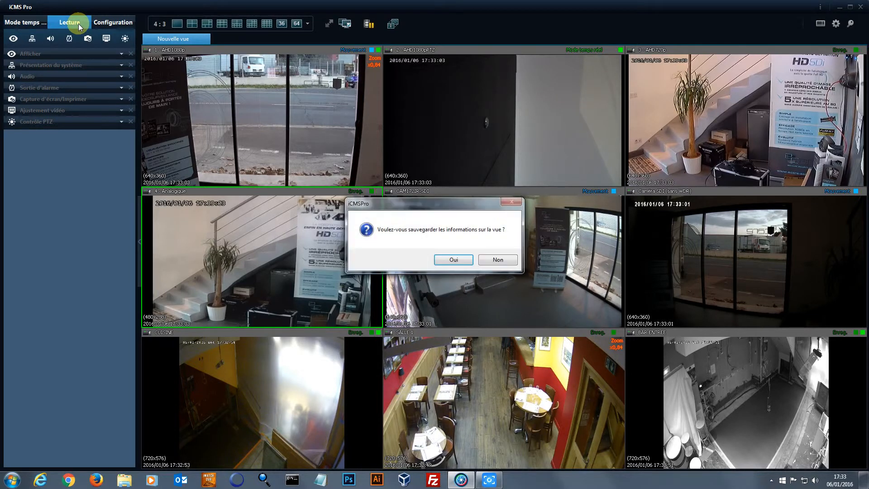
Continue without saving the view and load Enregistreur IP 16 voies on the timeline
{"action": "left_click", "coordinate": [493, 259]}
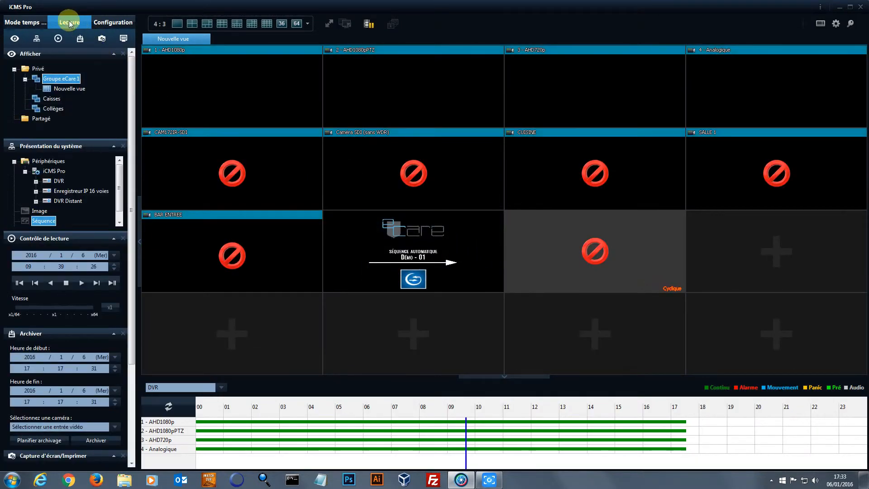
{"action": "left_click", "coordinate": [222, 388]}
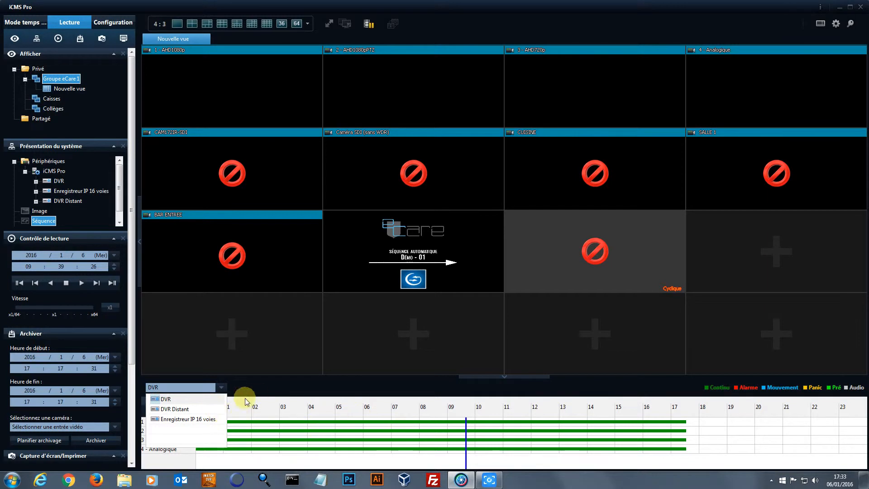
{"action": "left_click", "coordinate": [182, 420]}
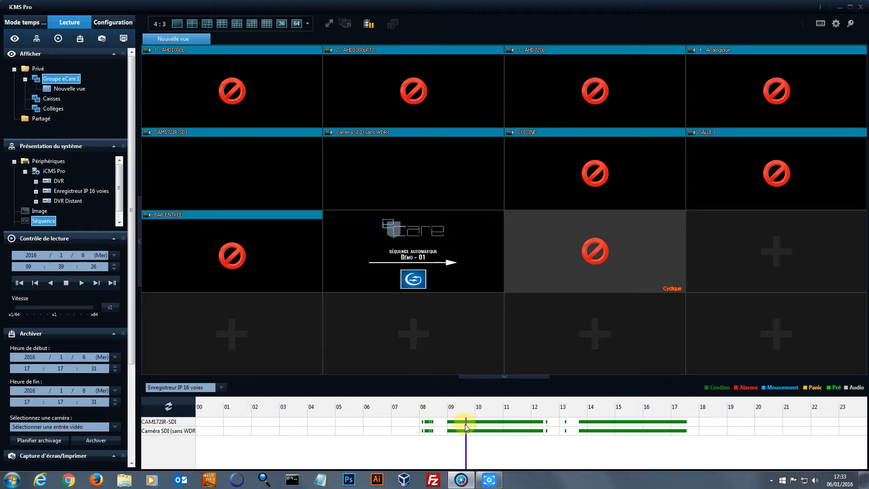
Play the recordings from about 11:48 and enlarge the CAM172IR-SDI tile
{"action": "mouse_move", "coordinate": [463, 429]}
{"action": "left_mouse_down"}
{"action": "mouse_move", "coordinate": [429, 430]}
{"action": "mouse_move", "coordinate": [462, 430]}
{"action": "left_mouse_up"}
{"action": "left_click_drag", "start_coordinate": [519, 426], "coordinate": [526, 425]}
{"action": "left_click", "coordinate": [82, 283]}
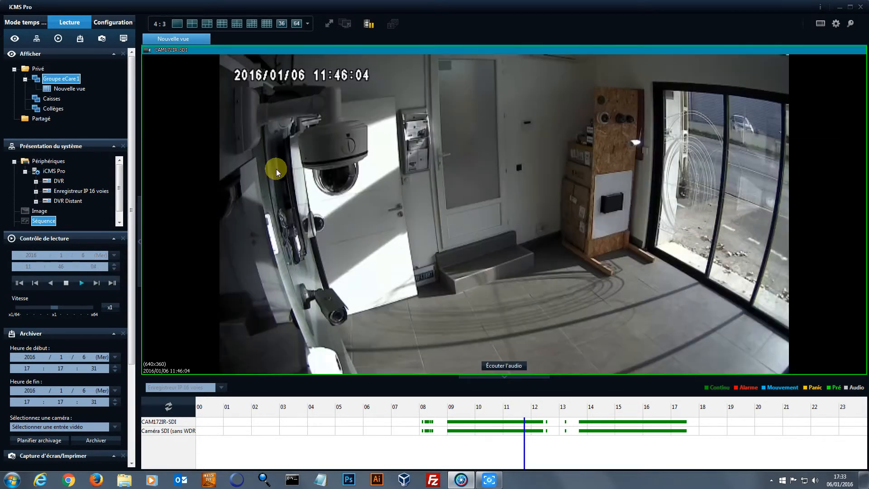
{"action": "double_click", "coordinate": [276, 169]}
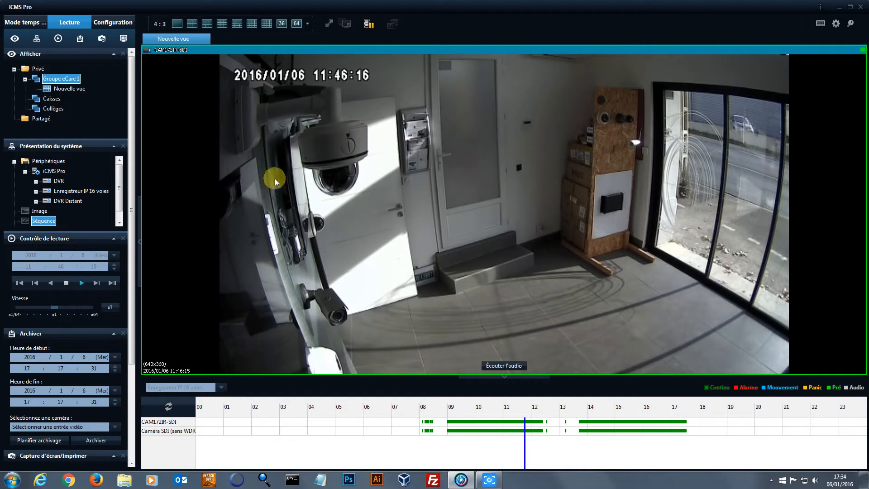
Stop playback and collapse the Afficher and Présentation du système panels
{"action": "left_click", "coordinate": [66, 283]}
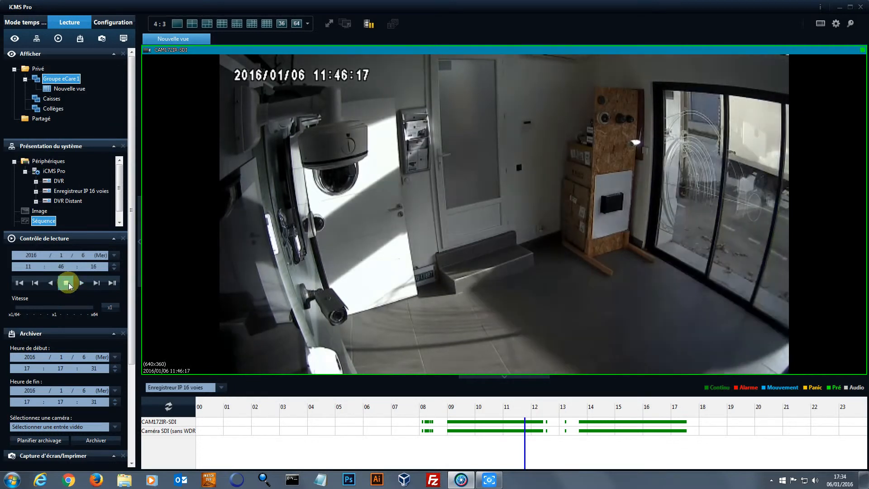
{"action": "left_click", "coordinate": [222, 387]}
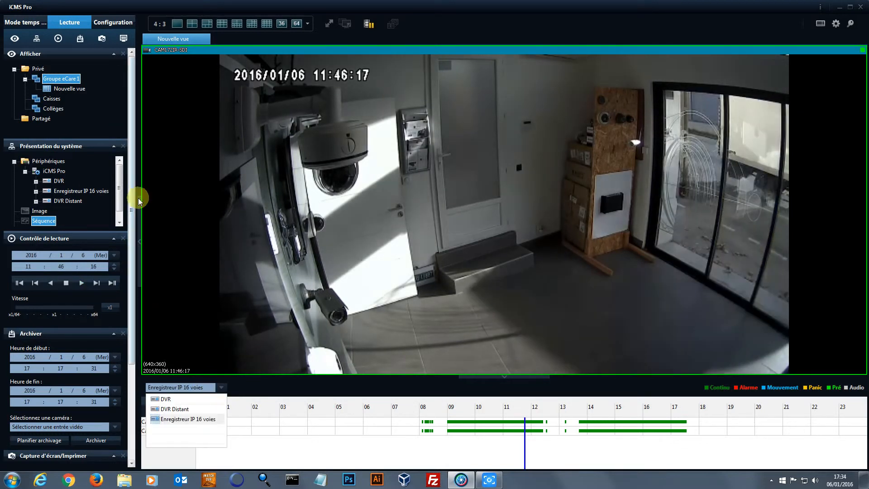
{"action": "left_click", "coordinate": [132, 183]}
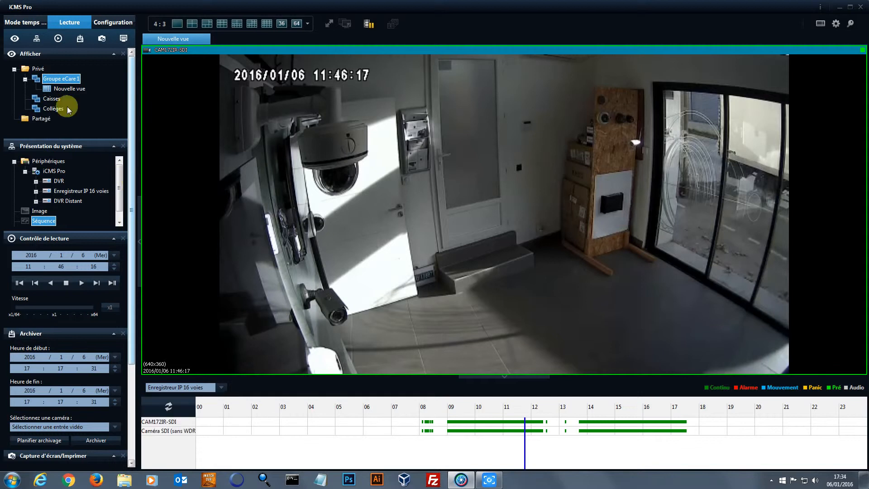
{"action": "left_click", "coordinate": [114, 53]}
{"action": "left_click", "coordinate": [112, 65]}
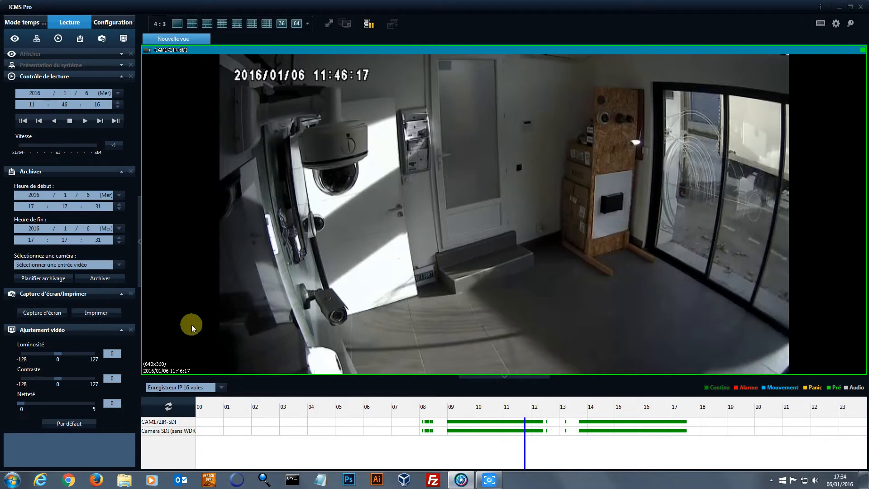
Load the DVR Distant recorder's timeline and move the playhead to just before 08:00
{"action": "left_click", "coordinate": [221, 388]}
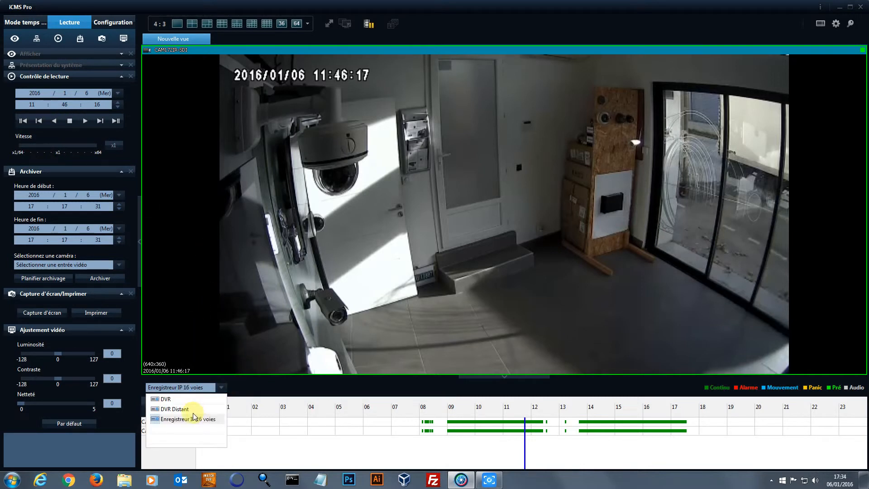
{"action": "left_click", "coordinate": [176, 409]}
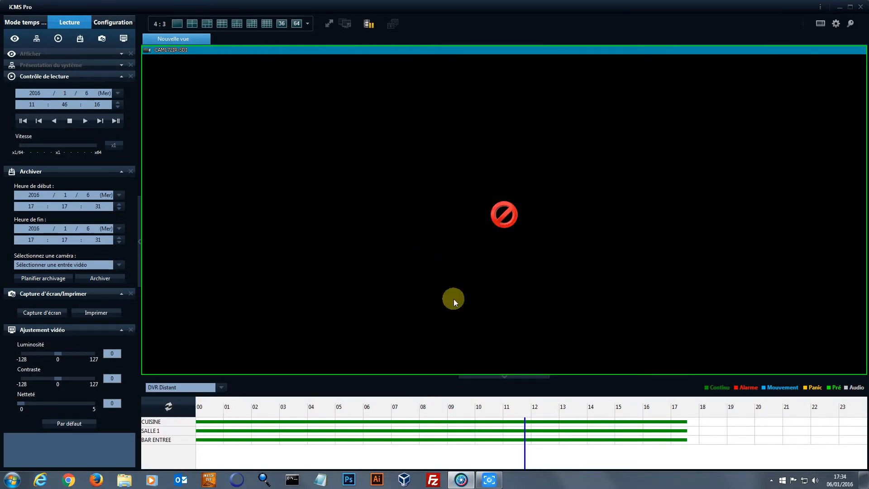
{"action": "left_click_drag", "start_coordinate": [526, 429], "coordinate": [416, 423]}
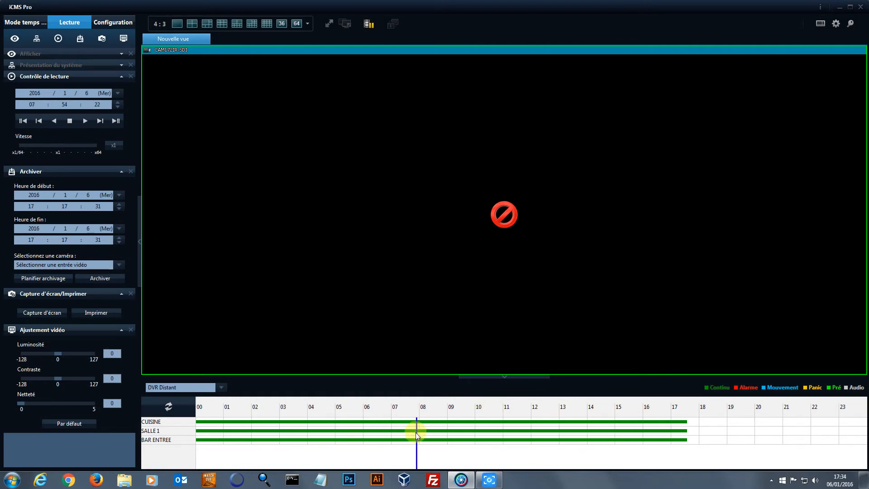
Set the archive start date to 4 January 2016 and collapse the Contrôle de lecture panel
{"action": "left_click", "coordinate": [119, 195]}
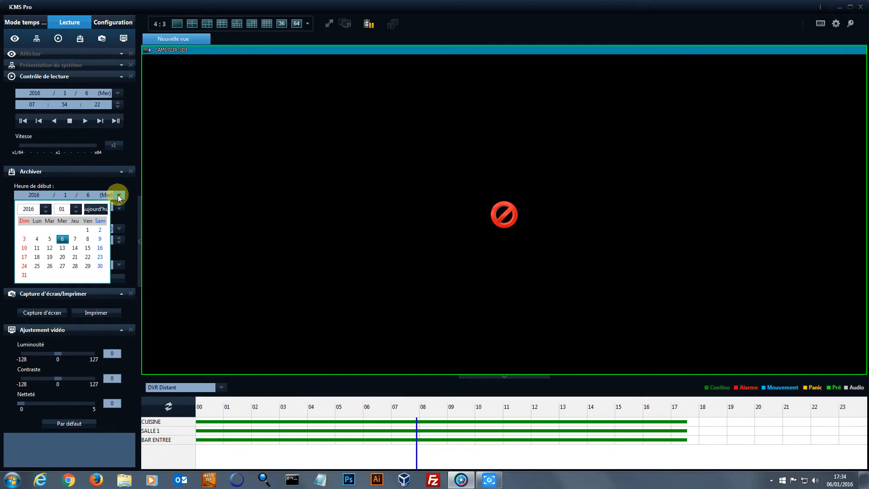
{"action": "left_click", "coordinate": [37, 239]}
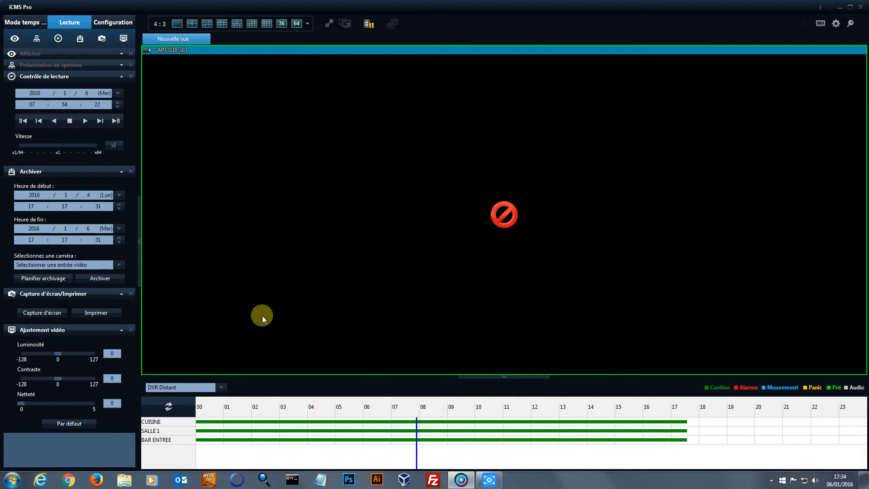
{"action": "left_click", "coordinate": [121, 75]}
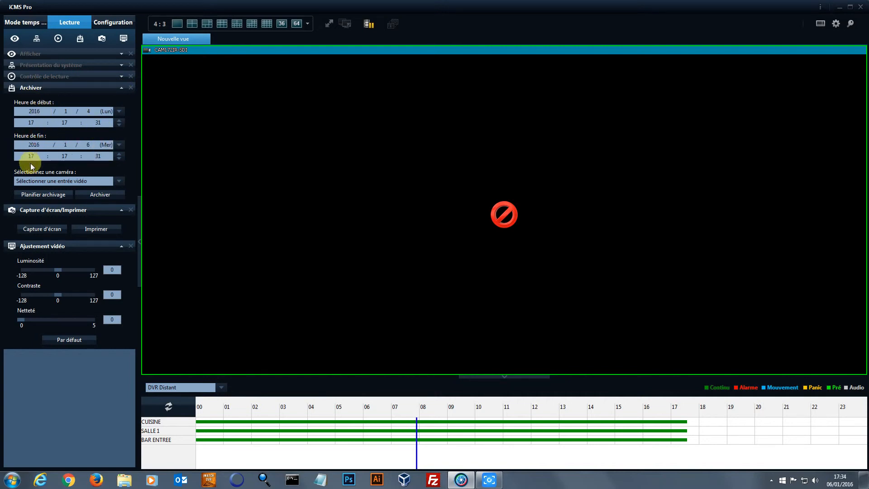
Check the archive camera list, then collapse the Archiver, Capture d'écran/Imprimer and Ajustement vidéo panels
{"action": "left_click", "coordinate": [118, 181]}
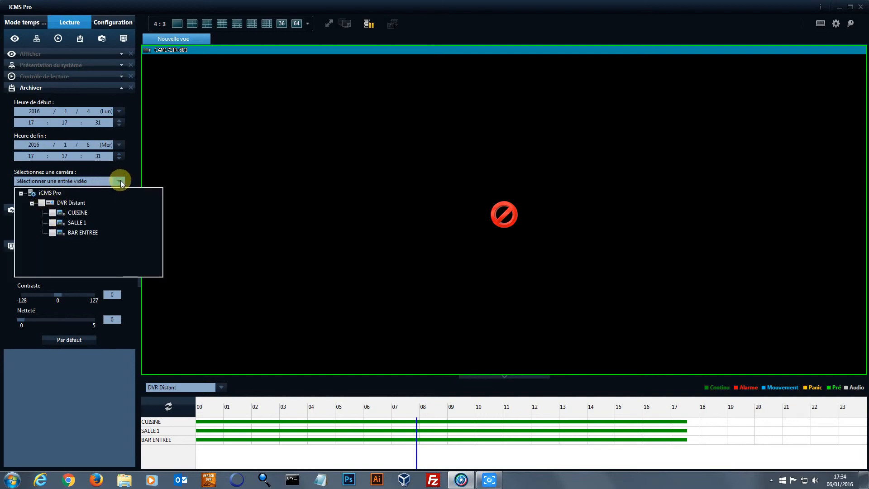
{"action": "left_click", "coordinate": [131, 169]}
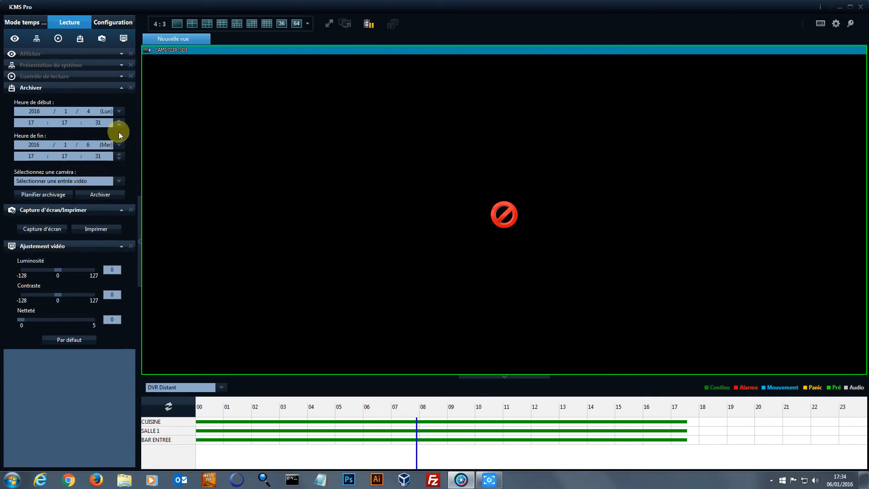
{"action": "left_click", "coordinate": [120, 88]}
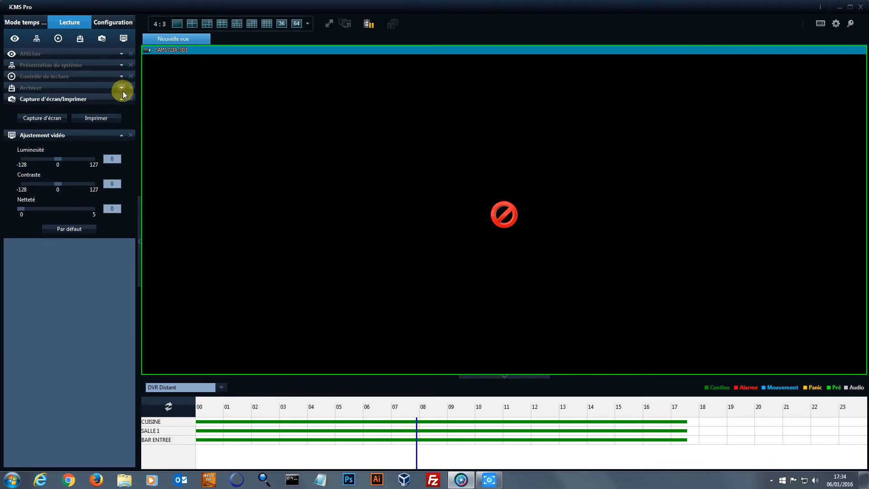
{"action": "left_click", "coordinate": [121, 99]}
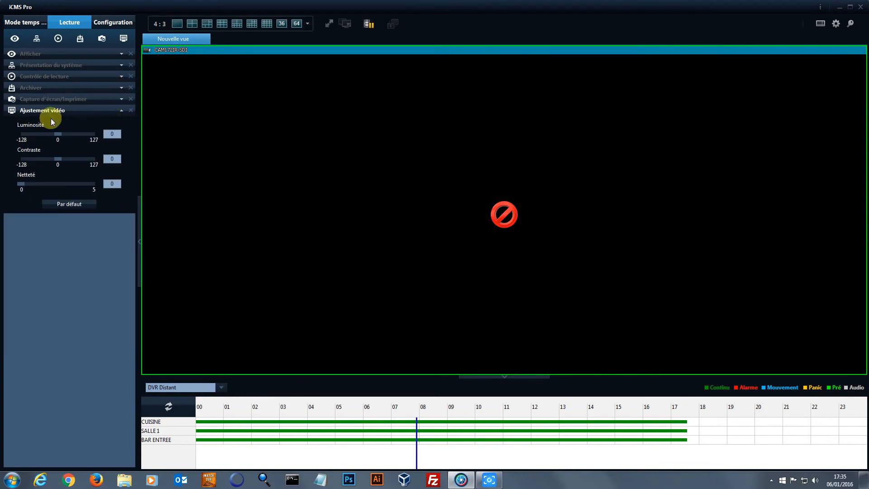
{"action": "left_click", "coordinate": [121, 110]}
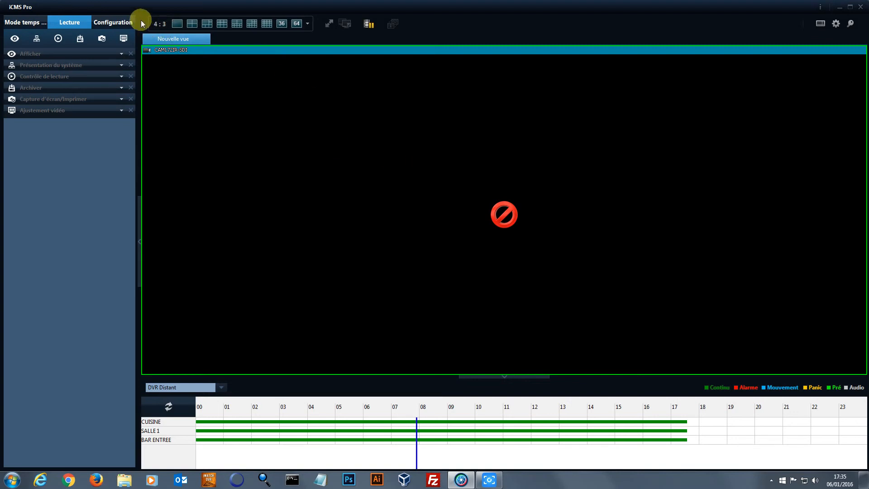
Load the Nouvelle vue camera grid from Configuration, then return to live monitoring mode
{"action": "left_click", "coordinate": [124, 23]}
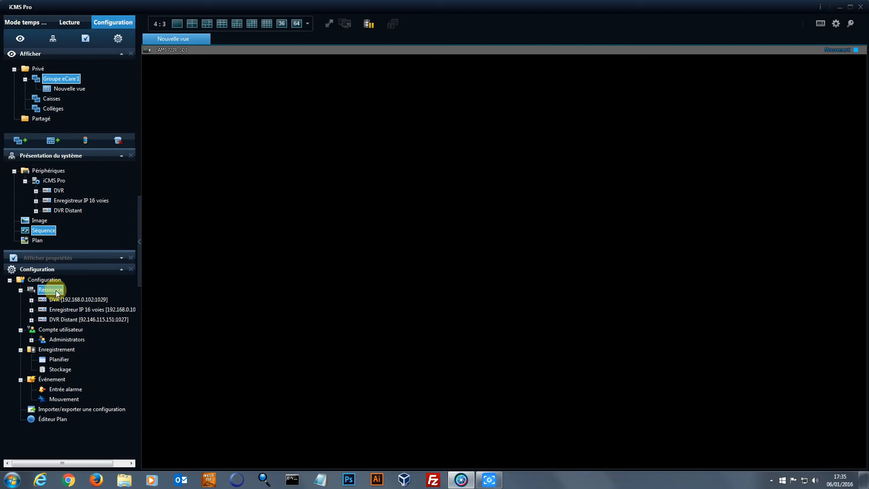
{"action": "double_click", "coordinate": [70, 89]}
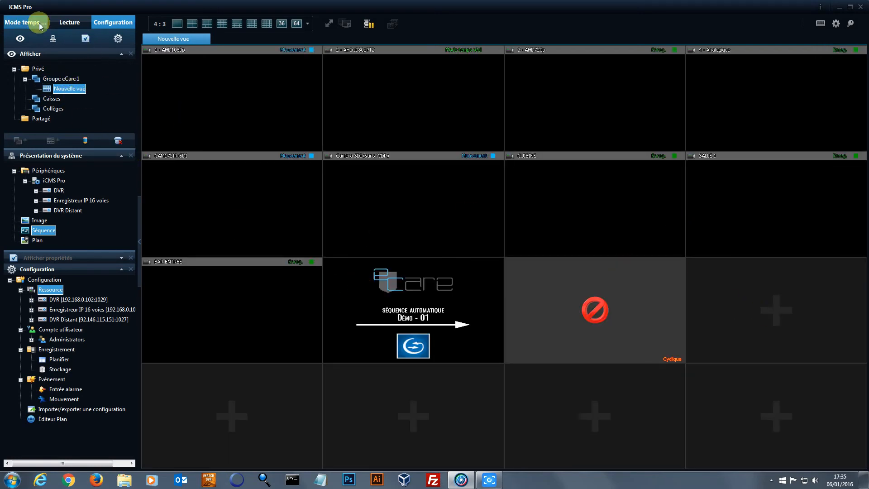
{"action": "left_click", "coordinate": [26, 24]}
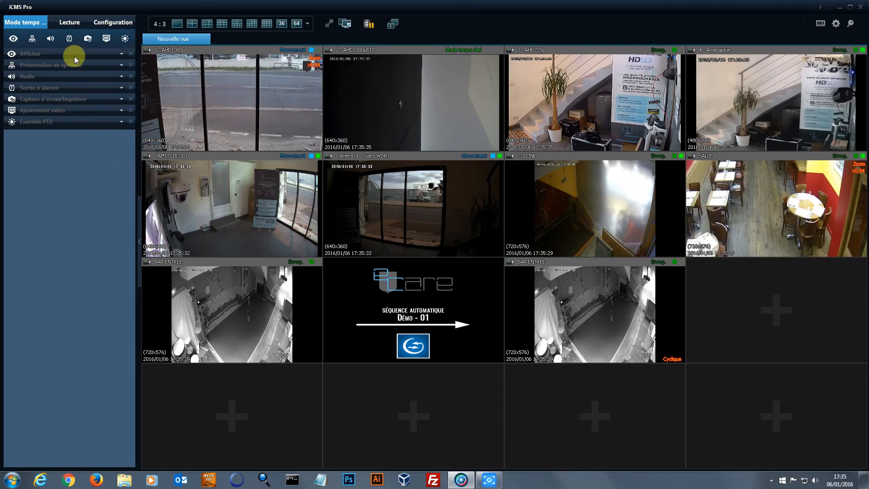
Reopen the Contrôle de lecture and Archiver panels in playback mode, then quit iCMS Pro, confirming with Oui
{"action": "left_click", "coordinate": [69, 23]}
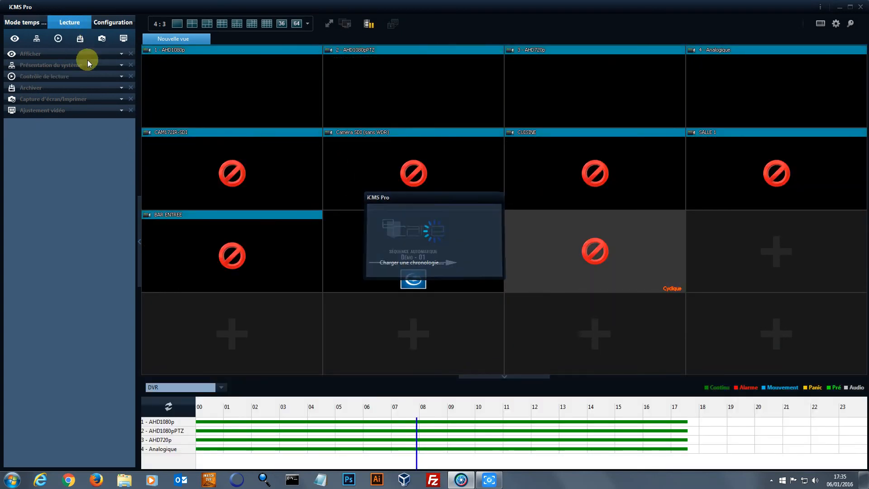
{"action": "left_click", "coordinate": [122, 77]}
{"action": "left_click", "coordinate": [121, 171]}
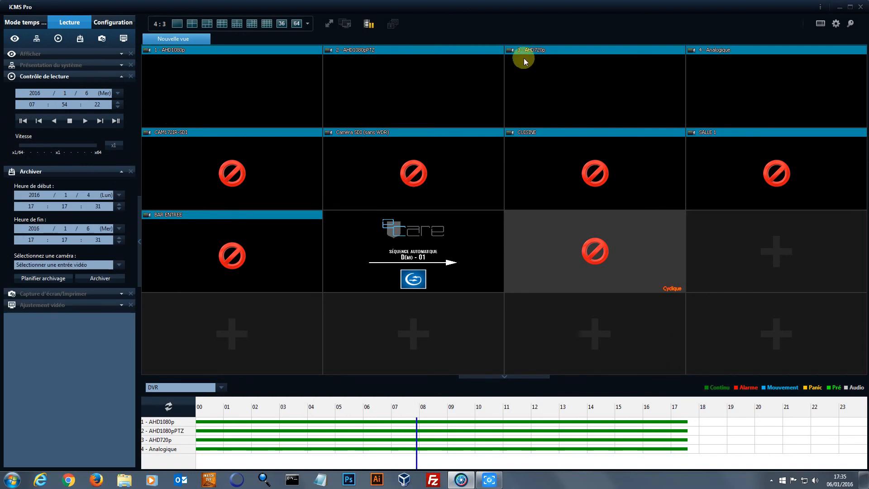
{"action": "left_click", "coordinate": [861, 8]}
{"action": "left_click", "coordinate": [429, 259]}
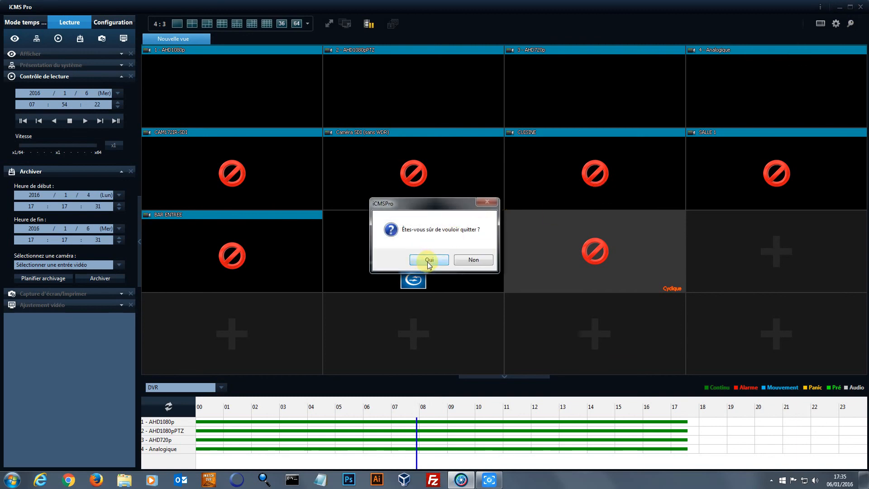